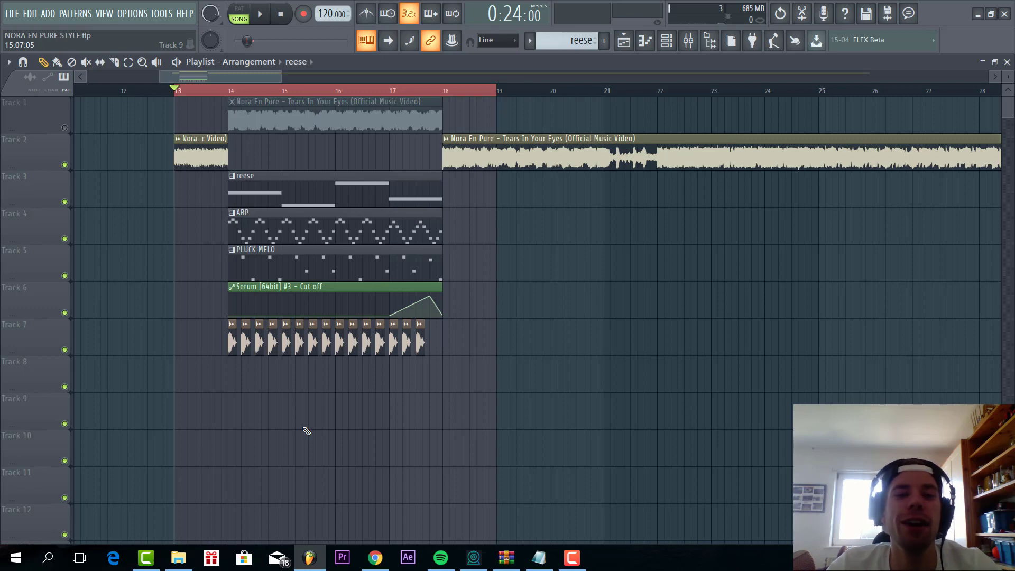
- Zoom the playlist and play the drop from bar 13, then stop it
scroll(216, 435, up, 2)
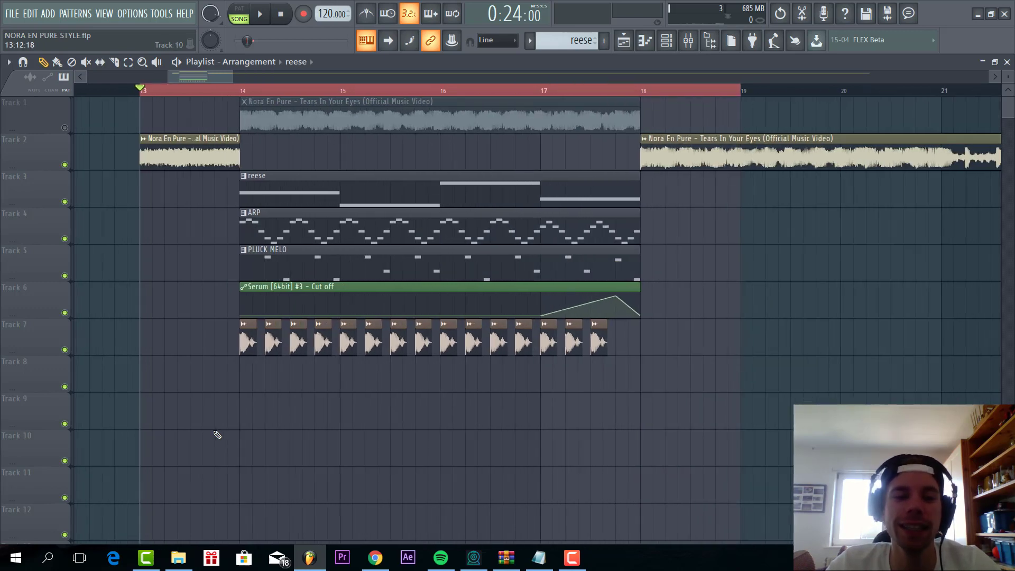
key(space)
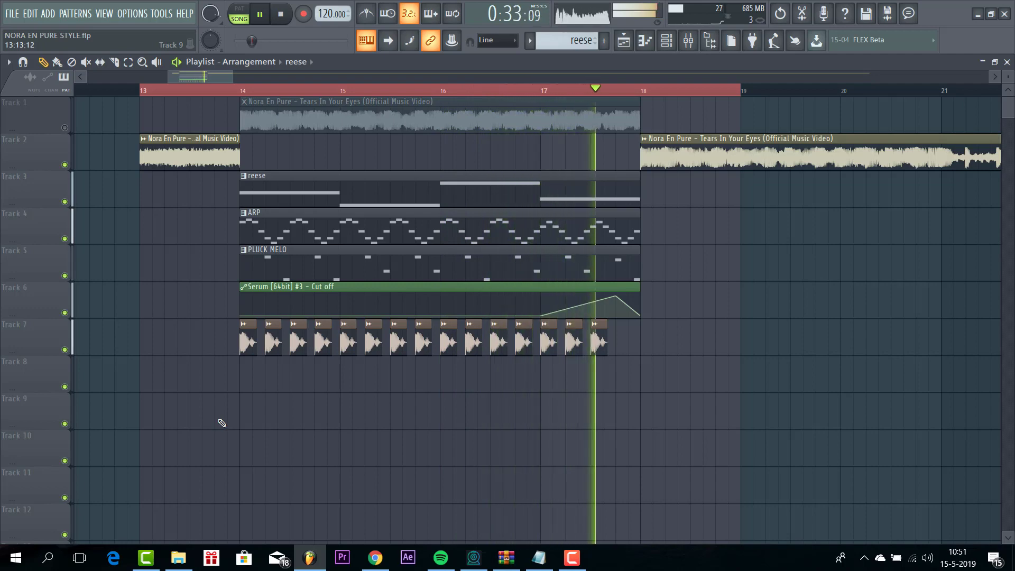
key(space)
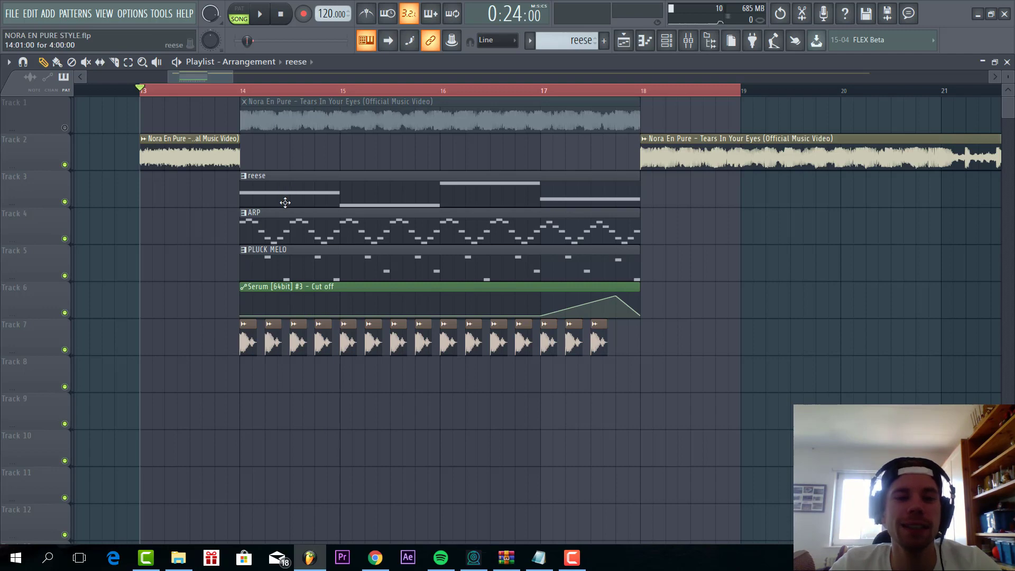
- Switch to pattern mode, start playback and make PLUCK MELO the current pattern
click(239, 14)
key(space)
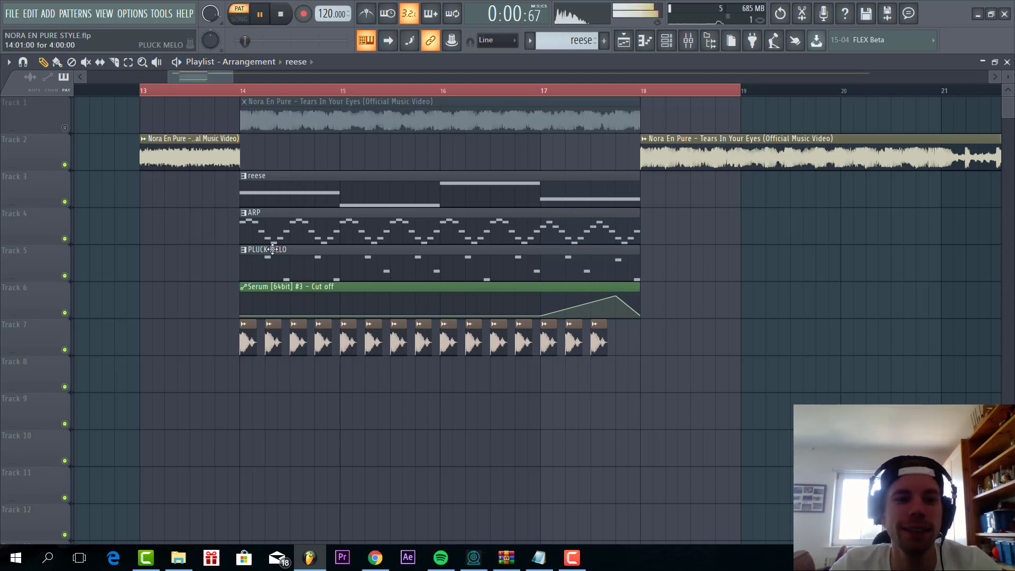
click(270, 259)
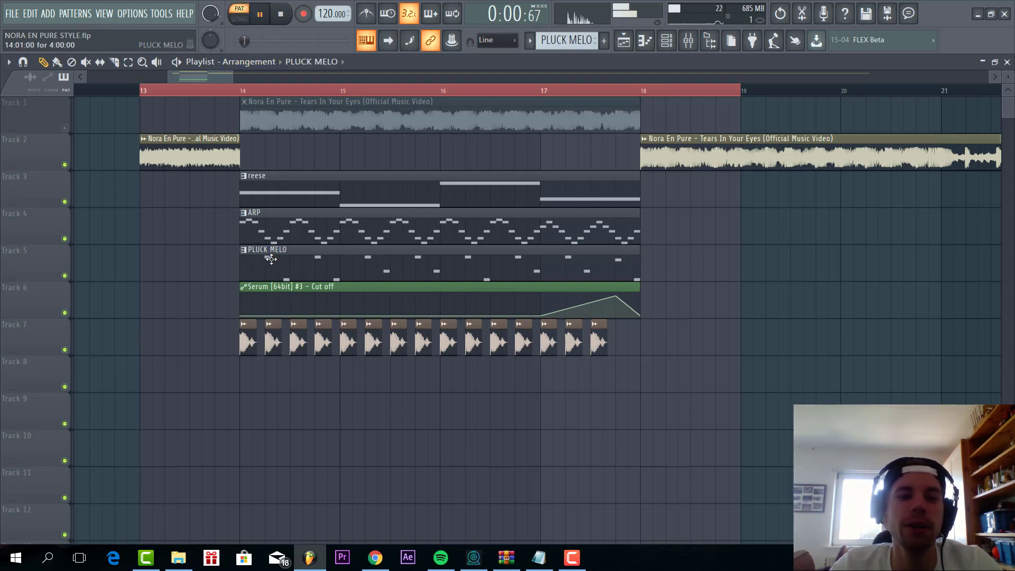
- Open the reese pattern's Channel rack and its Serum [64bit] instrument, then Serum's patch menu
double_click(303, 178)
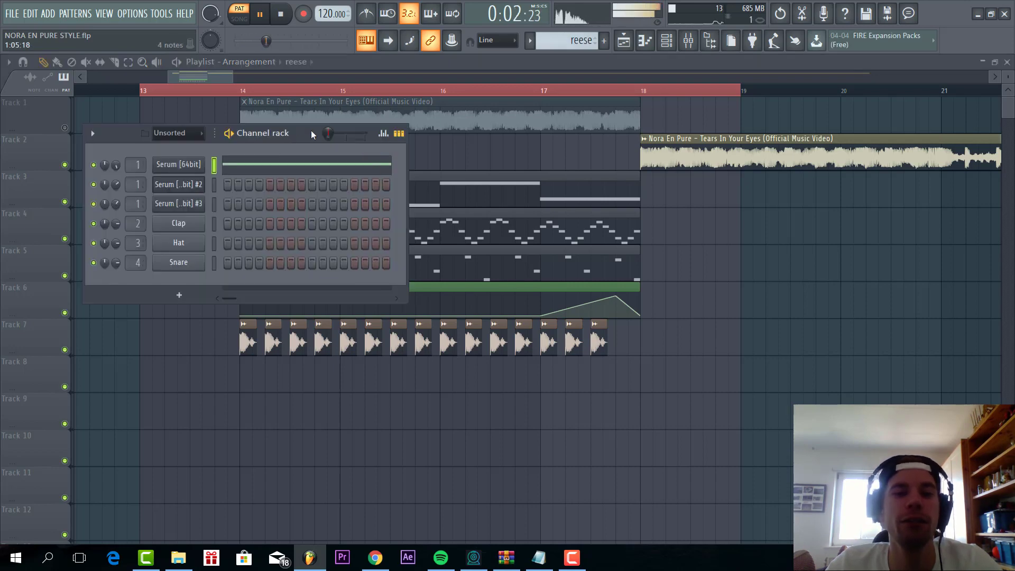
drag(311, 130, 417, 150)
click(303, 179)
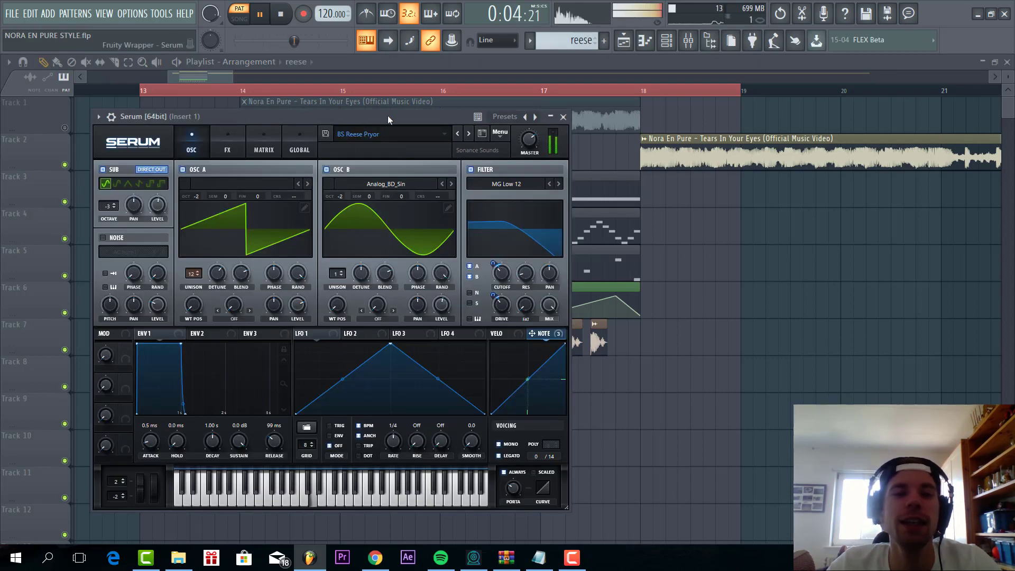
drag(388, 116, 496, 119)
key(space)
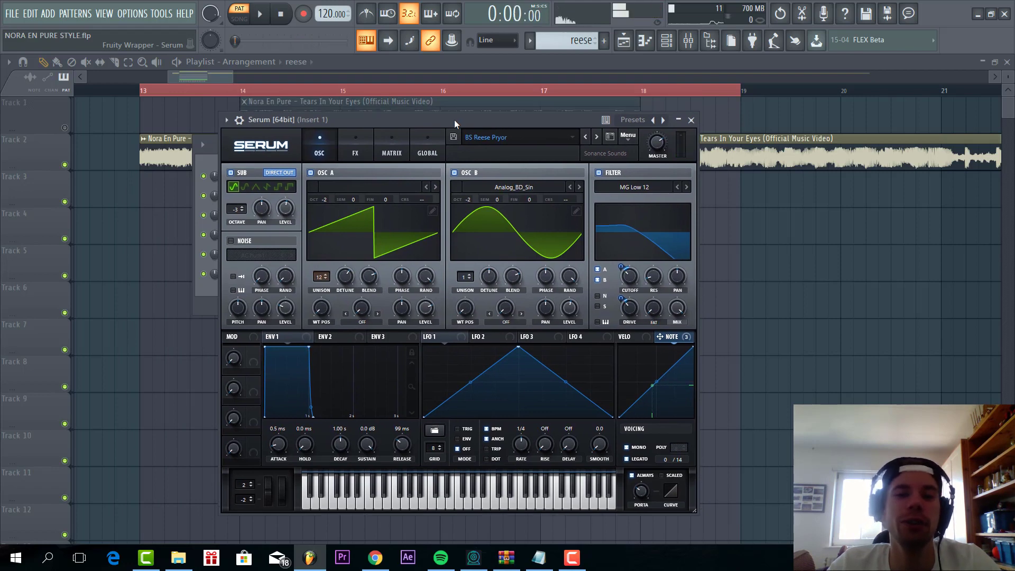
drag(418, 123, 428, 114)
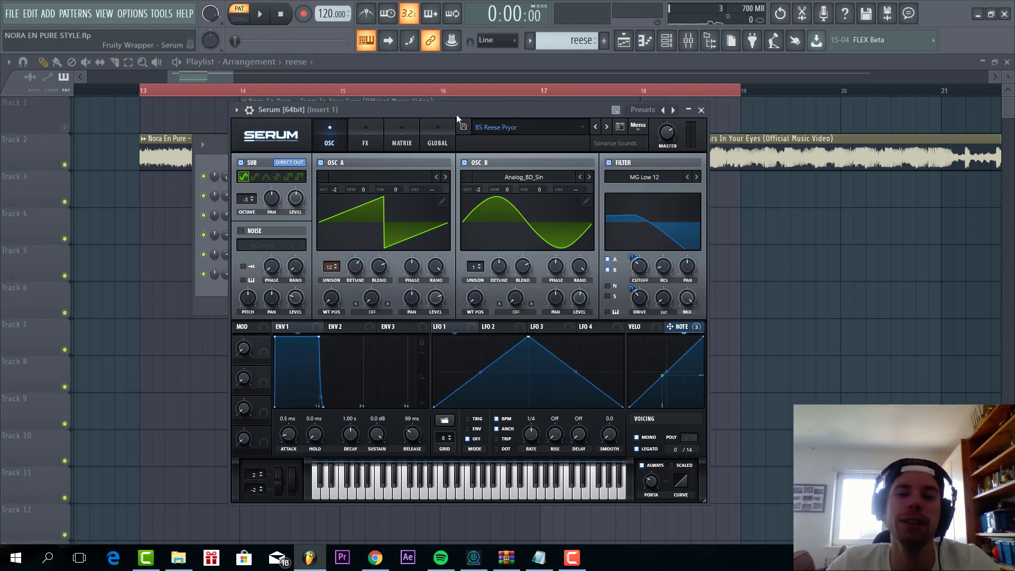
mouse_move(455, 114)
mouse_down()
mouse_move(465, 118)
mouse_move(449, 113)
mouse_up()
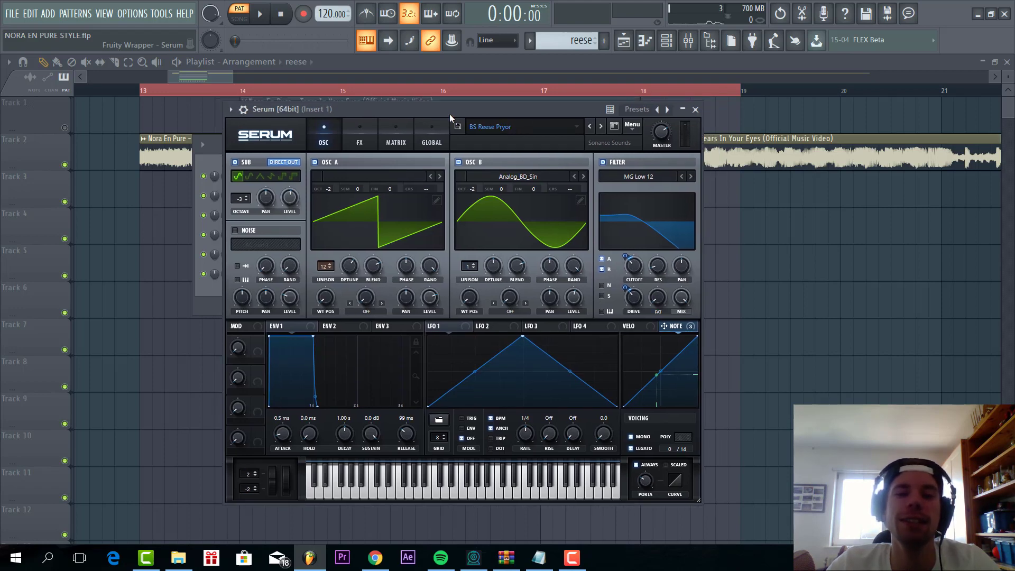
click(625, 128)
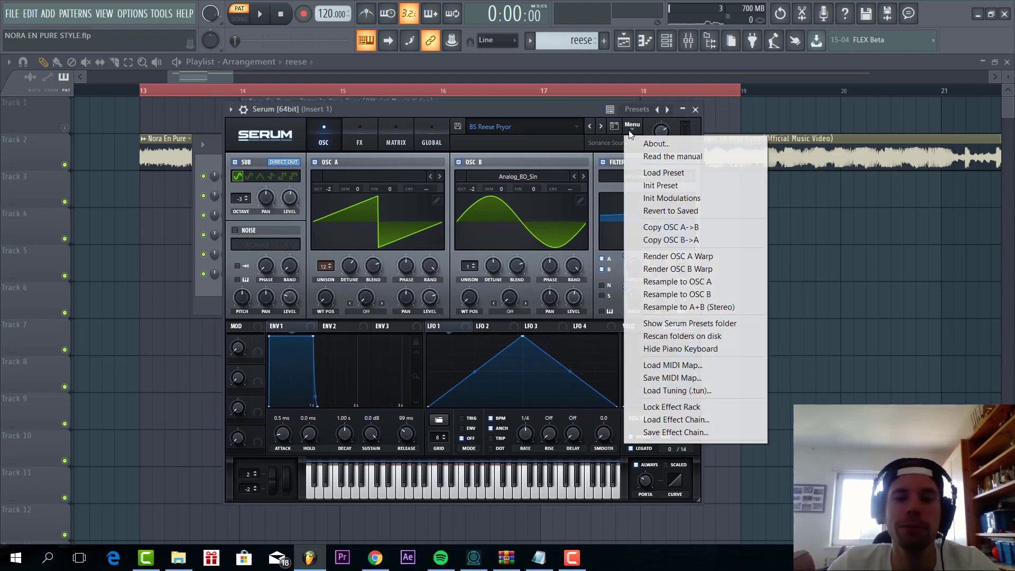
- Reset the reese Serum patch to Init Preset and start playback to audition it
click(645, 183)
drag(496, 109, 537, 98)
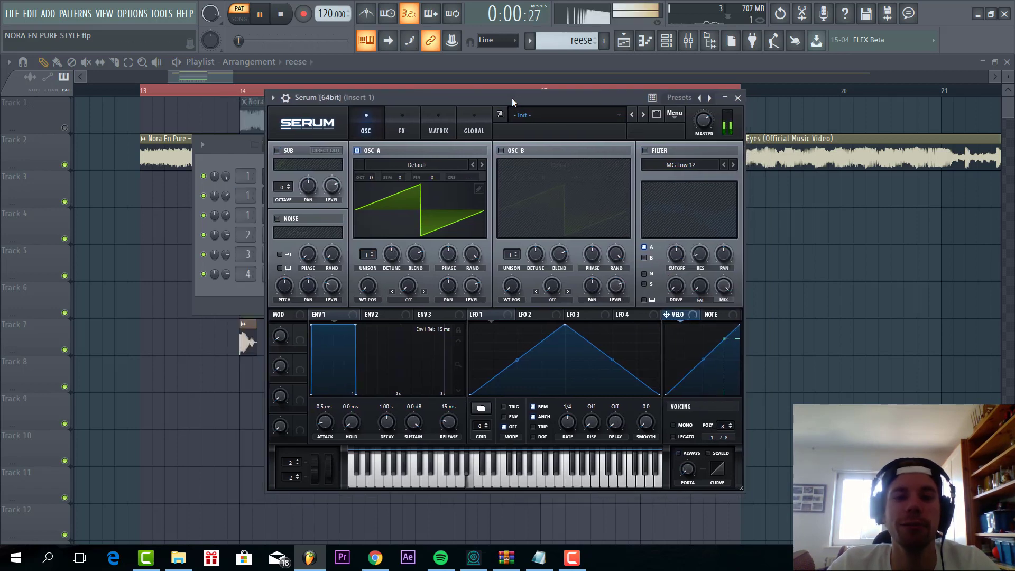
key(space)
- Set oscillator A to octave -2 with 12 unison voices
drag(370, 178, 369, 208)
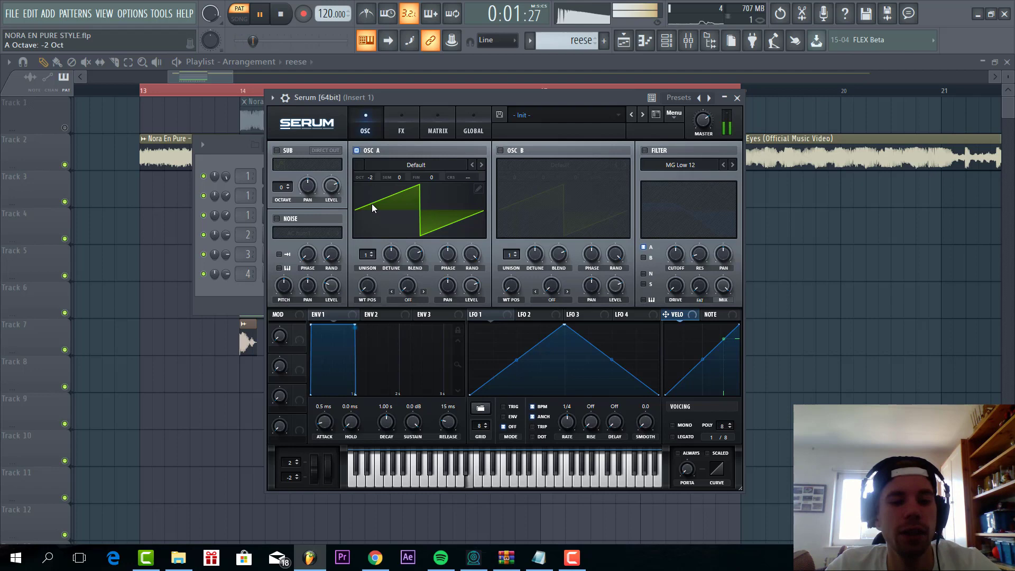
drag(367, 256, 368, 211)
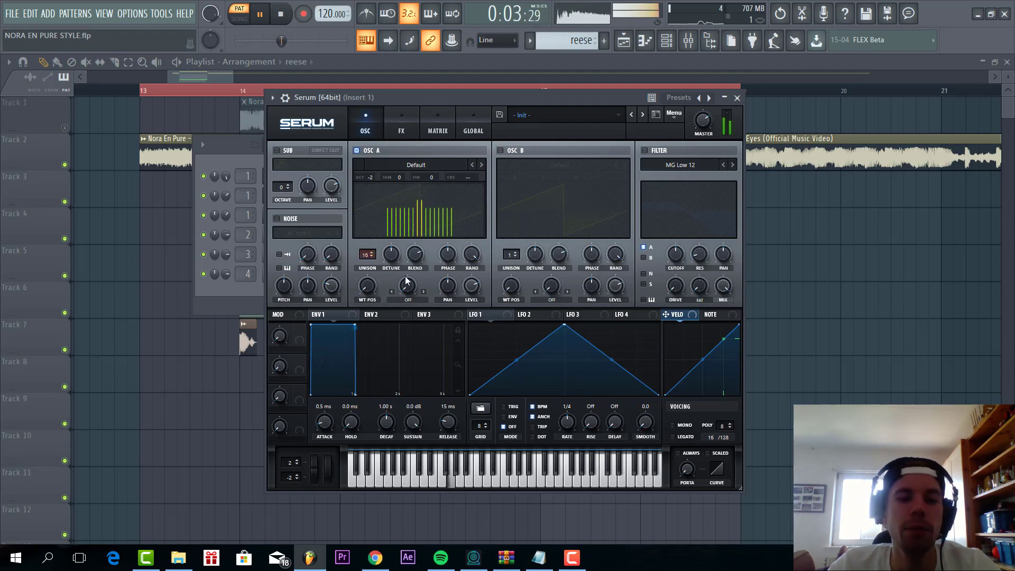
drag(369, 258, 390, 236)
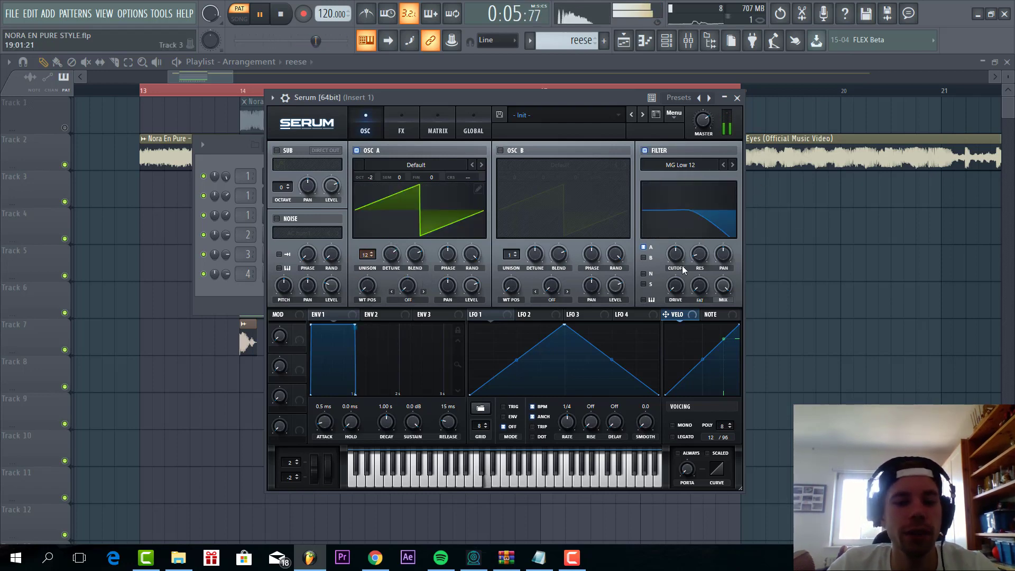
- Lower the filter cutoff to about 185 Hz and route NOTE tracking to drive (34) and cutoff (18)
drag(673, 259, 674, 263)
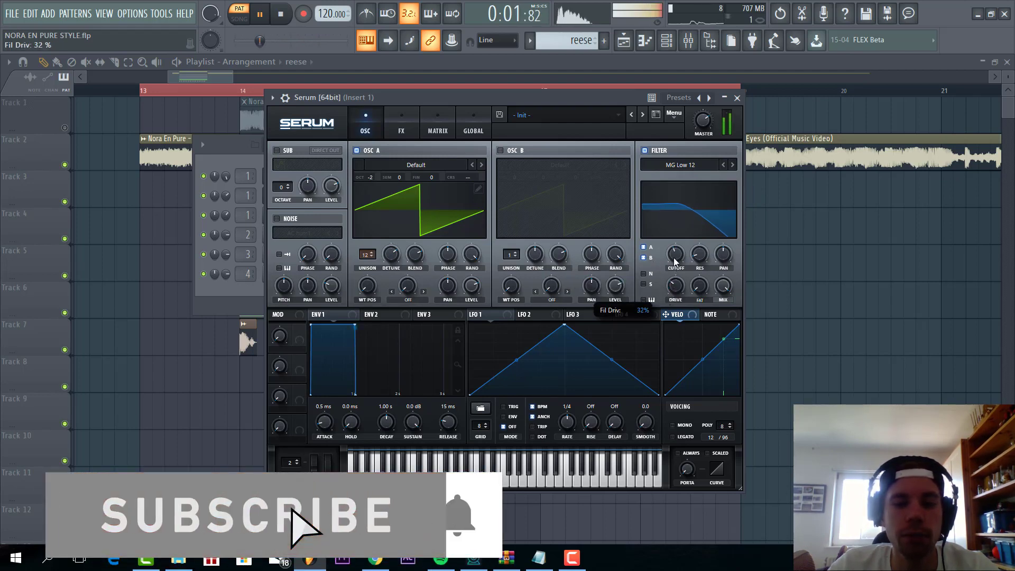
scroll(675, 288, down, 2)
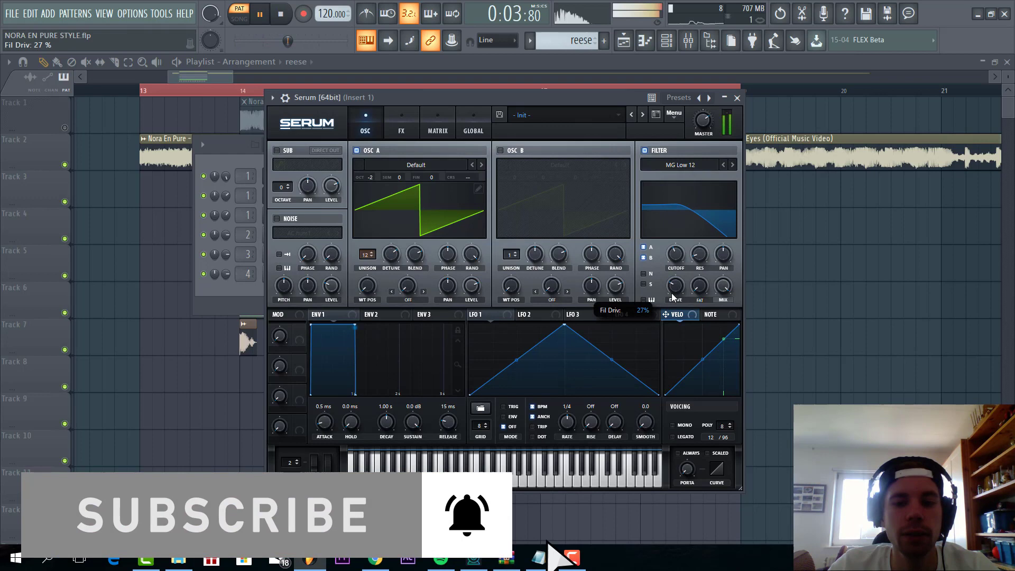
scroll(676, 255, down, 2)
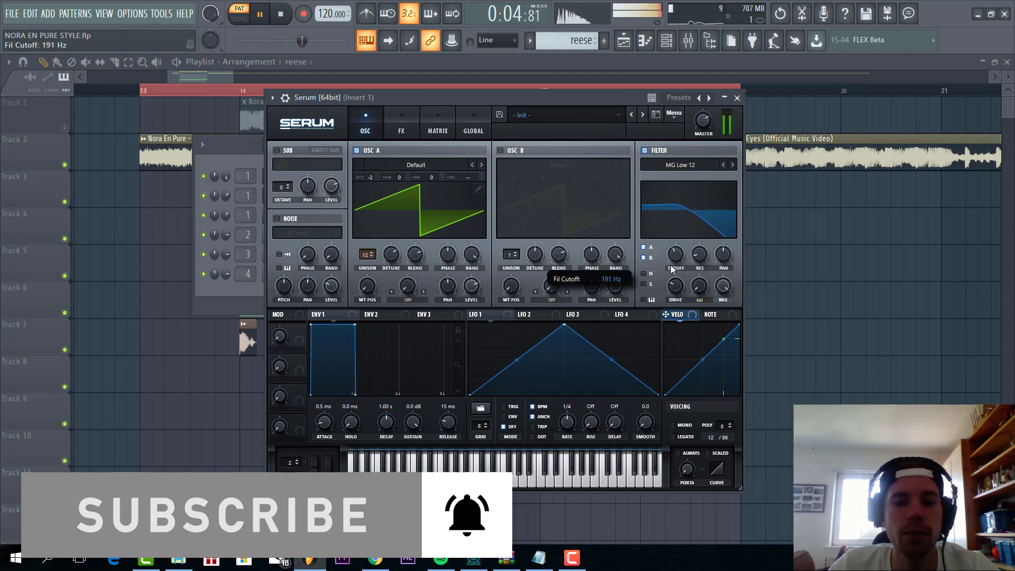
click(710, 316)
drag(669, 286, 659, 306)
drag(666, 245, 657, 260)
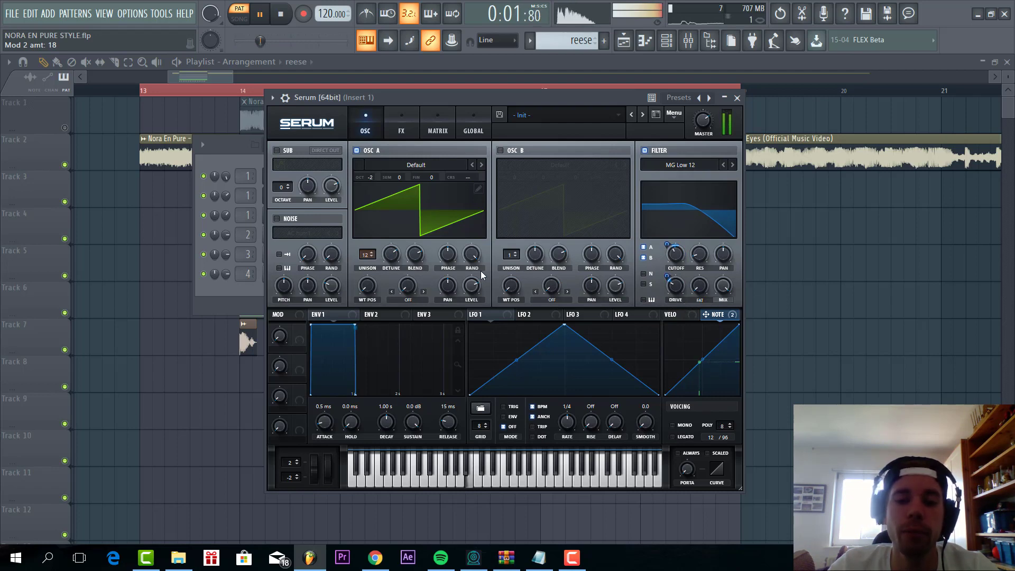
- Enable oscillator B with the Analog_BD_Sin wavetable, two octaves down
click(500, 150)
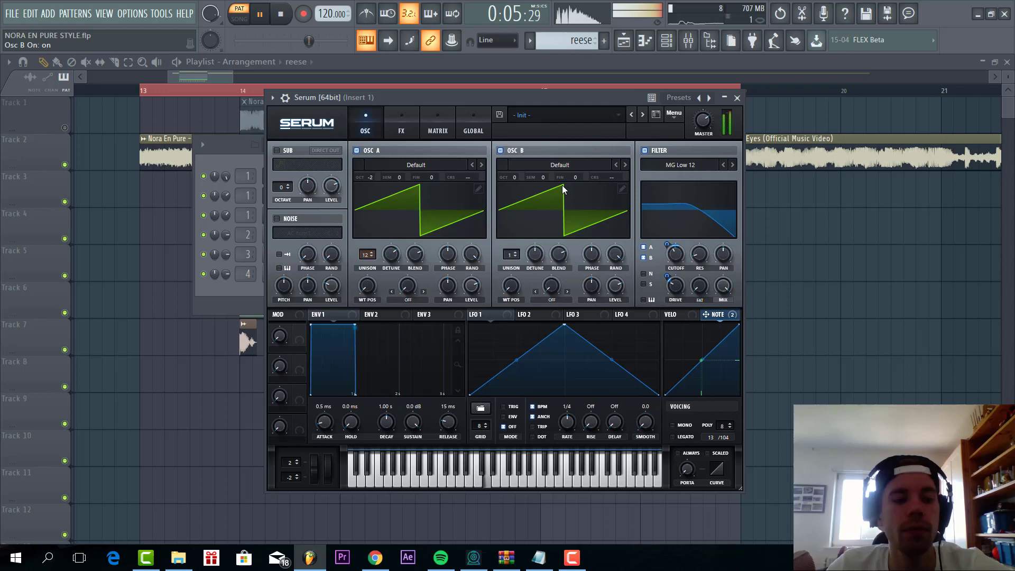
click(572, 167)
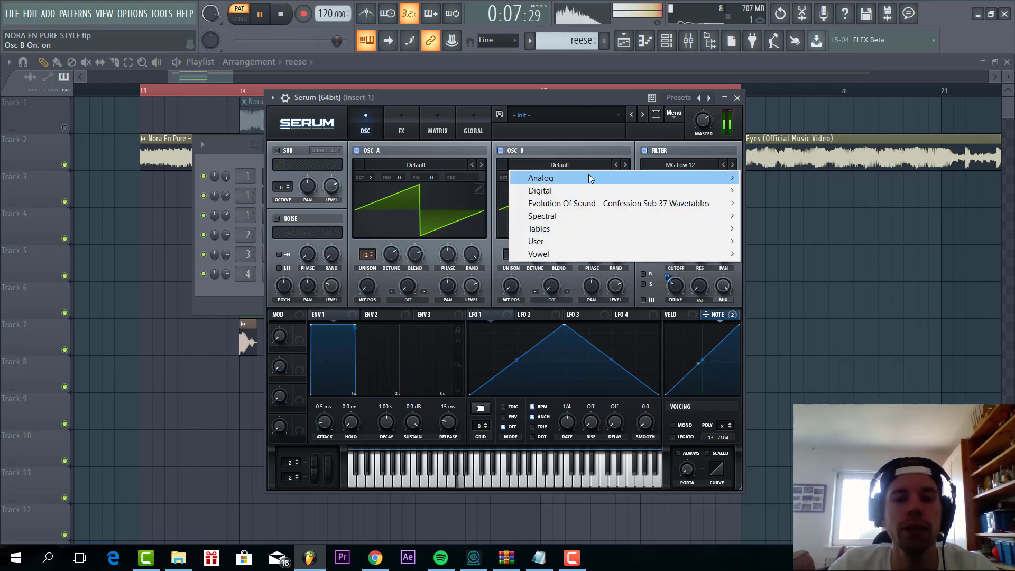
mouse_move(608, 190)
click(777, 194)
drag(514, 177, 515, 198)
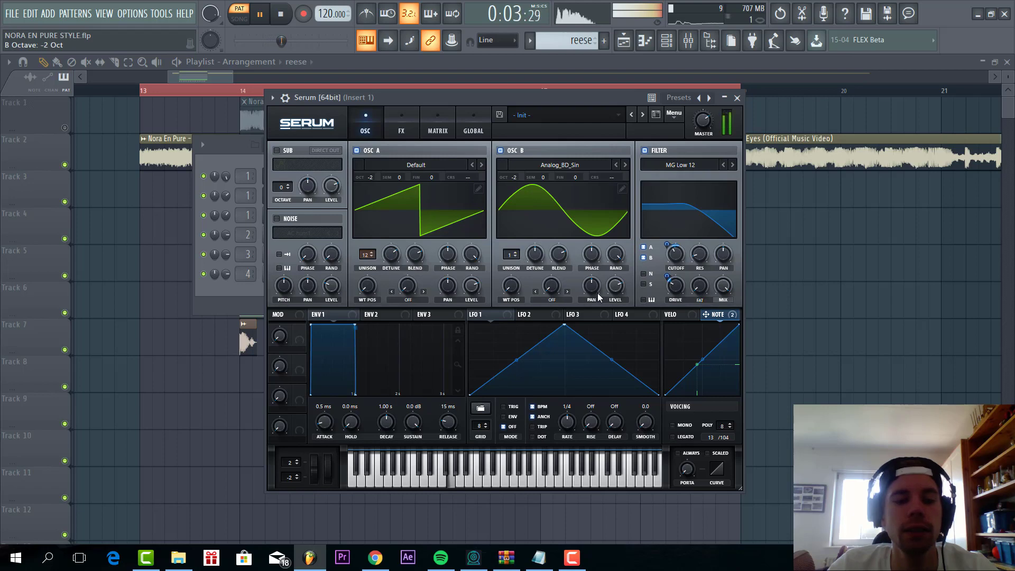
- Make the patch mono with ALWAYS glide and lengthen the ENV1 release to 123 ms
mouse_move(612, 300)
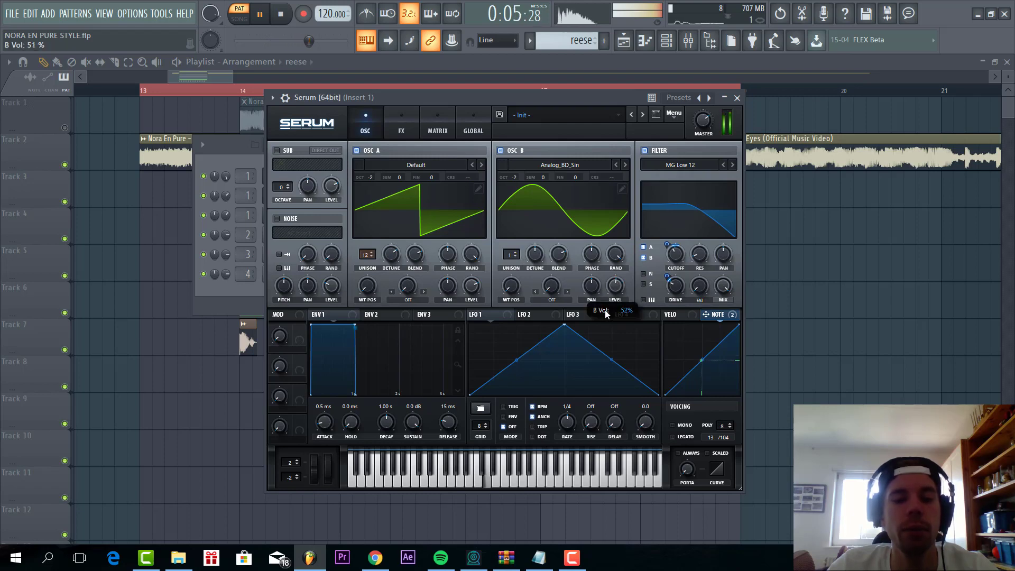
click(671, 425)
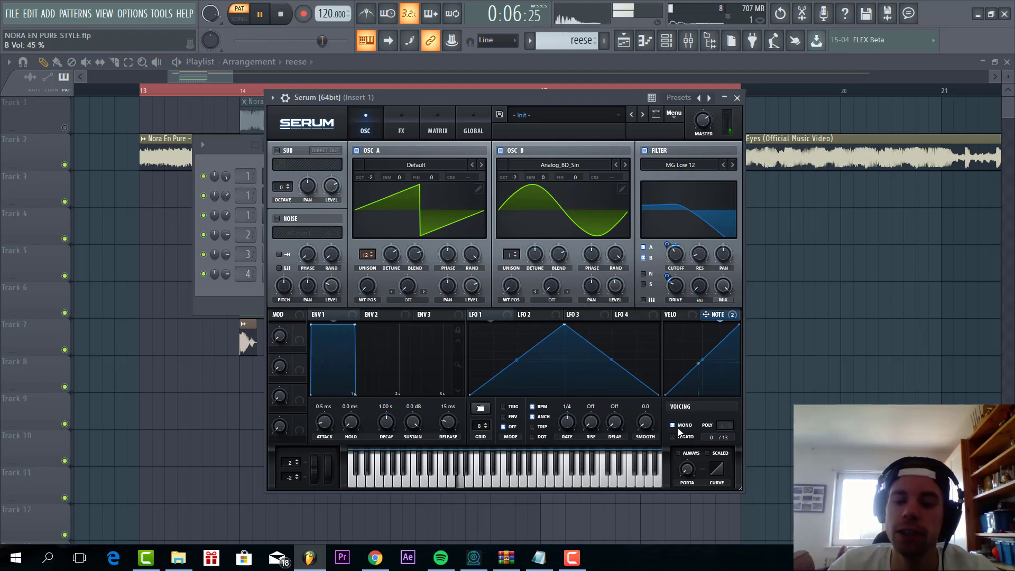
click(678, 452)
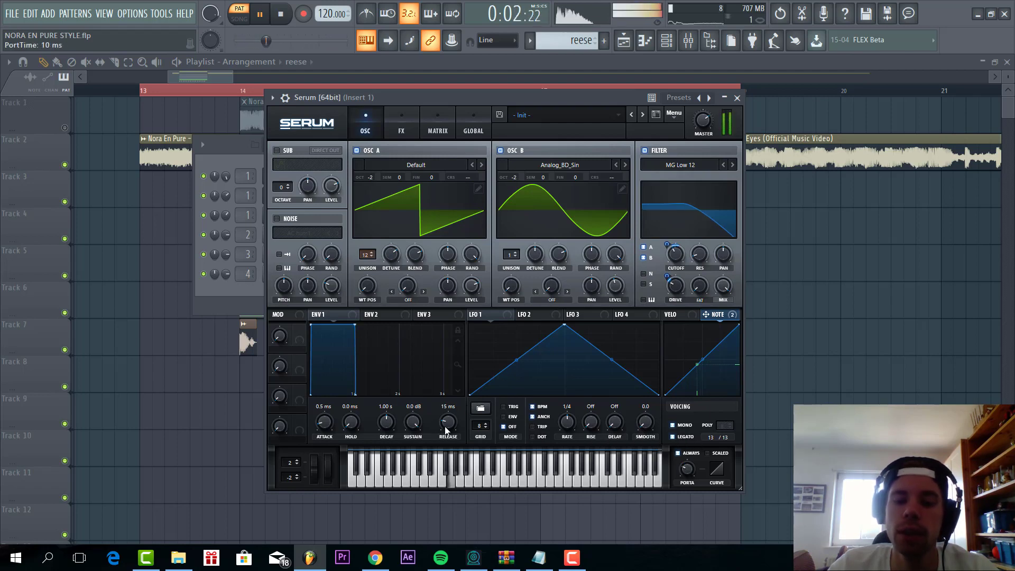
drag(447, 429, 449, 423)
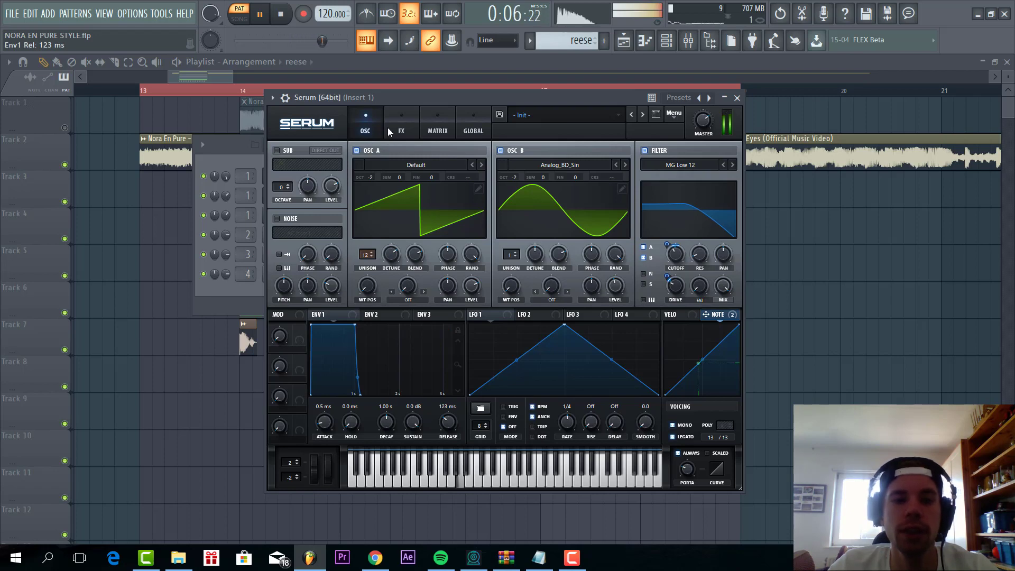
- Enable Hyper/Dimension (Hyper mix ~25%, Dimension size ~46%) and Distortion with NOTE driving its drive
click(388, 128)
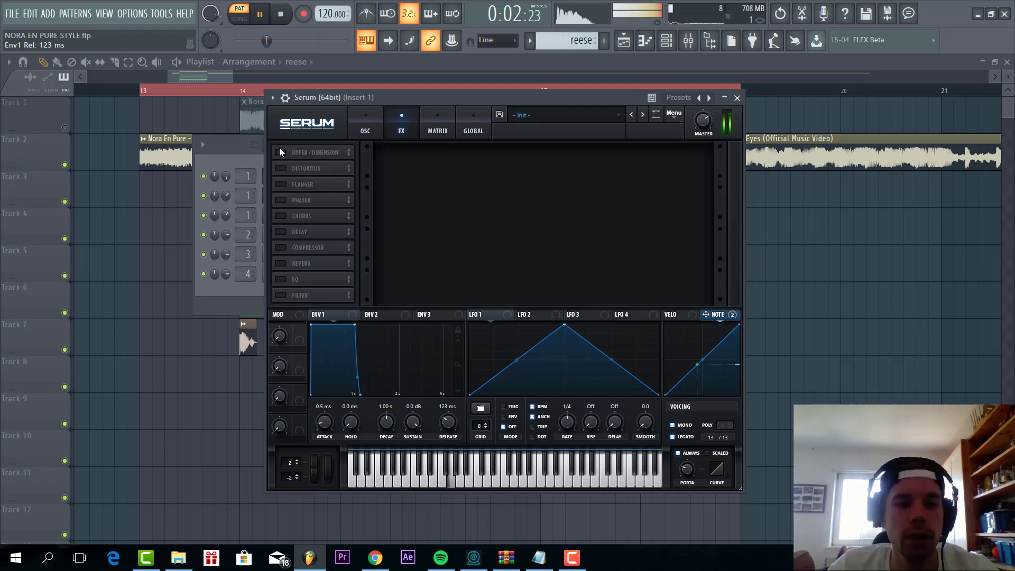
click(280, 152)
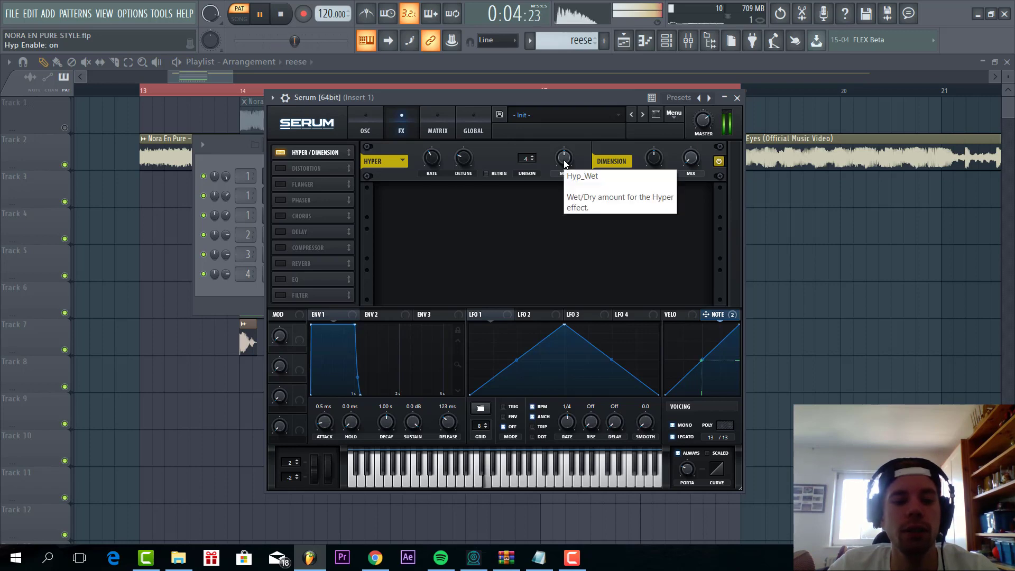
drag(564, 160, 549, 179)
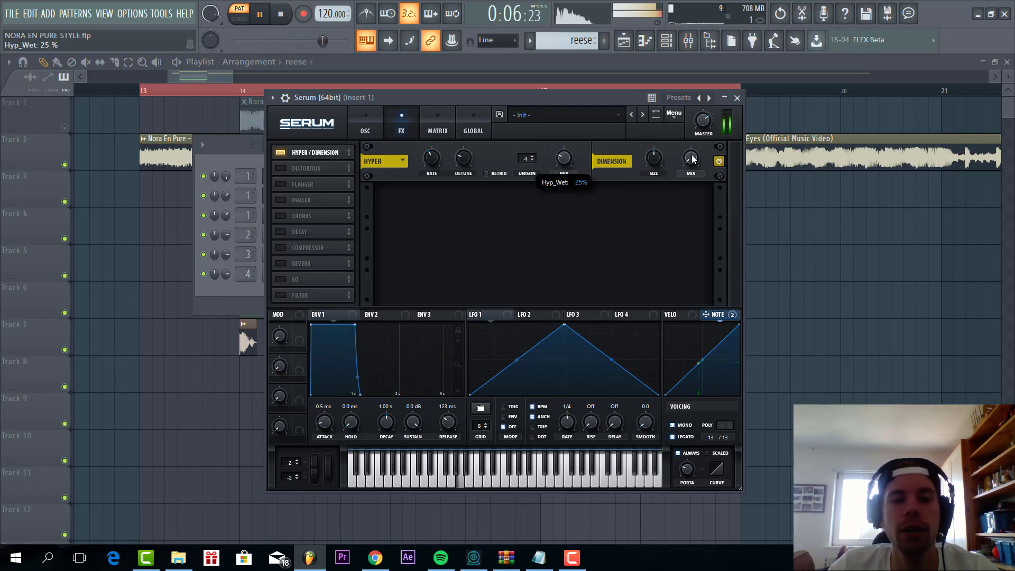
drag(690, 158, 691, 127)
mouse_move(653, 157)
mouse_down()
mouse_move(641, 173)
mouse_move(692, 165)
mouse_move(658, 162)
mouse_up()
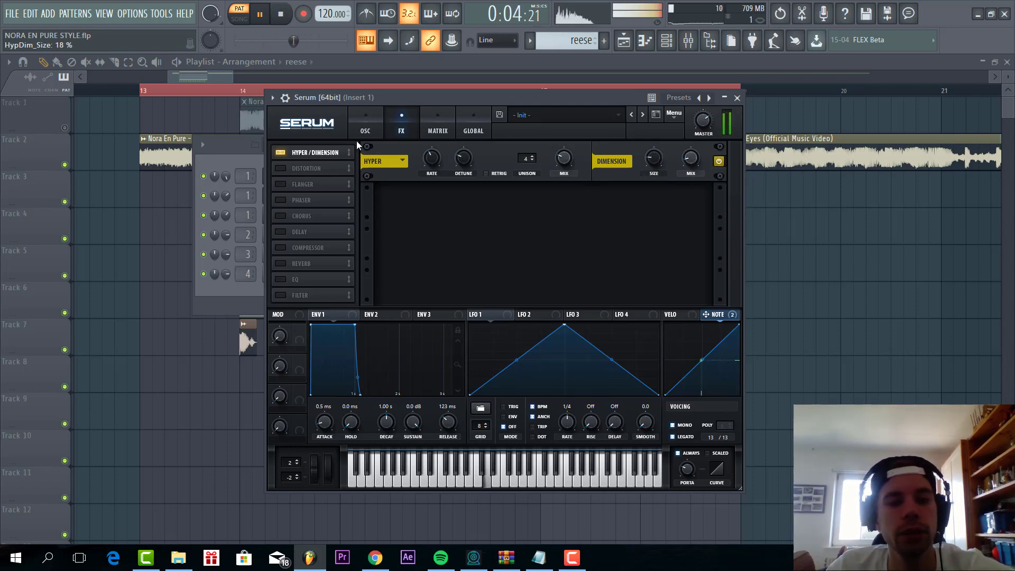
click(278, 167)
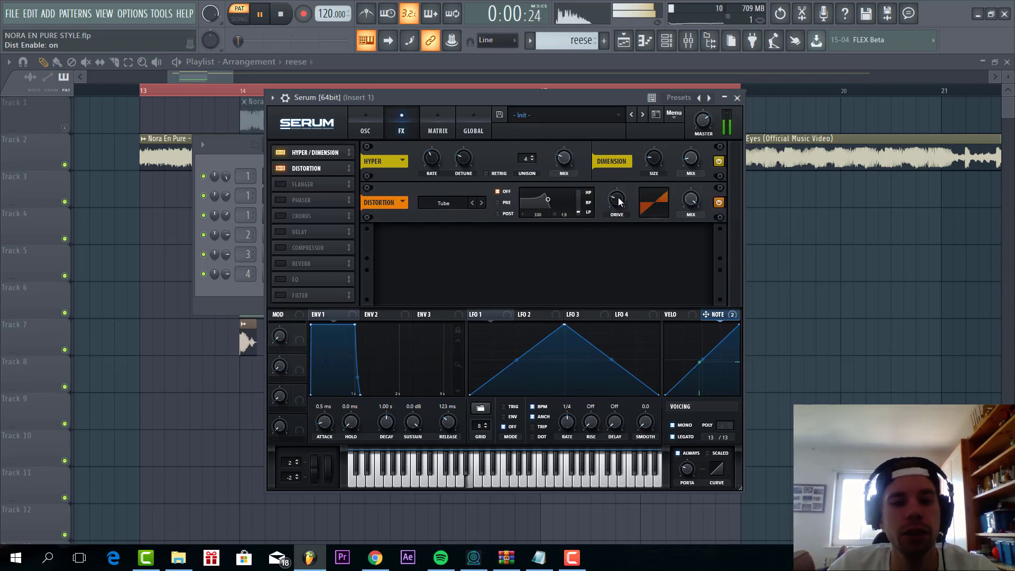
drag(616, 227, 601, 202)
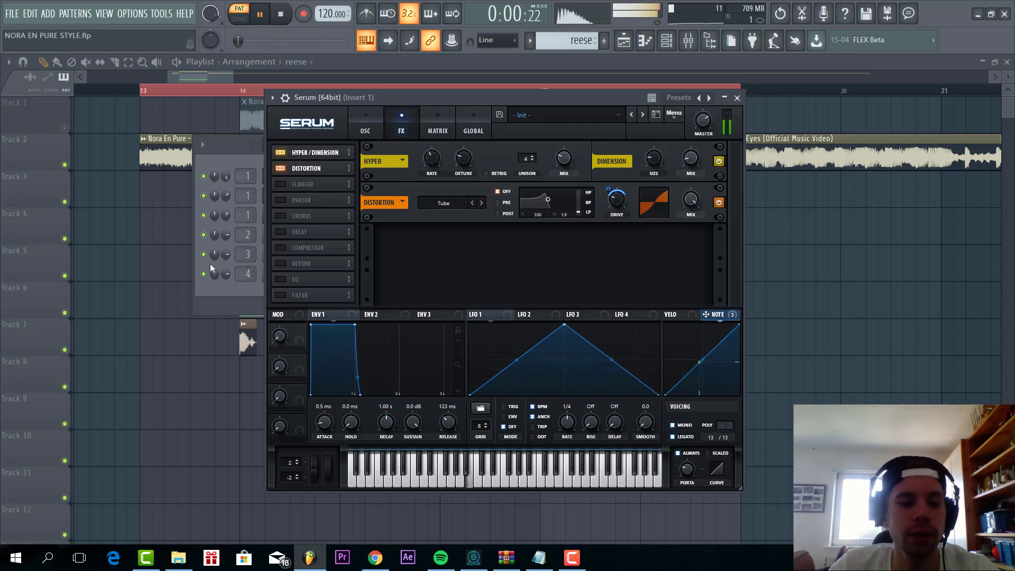
- Close the reese synth, open the ARP channel's Serum and reset it to Init Preset
click(377, 115)
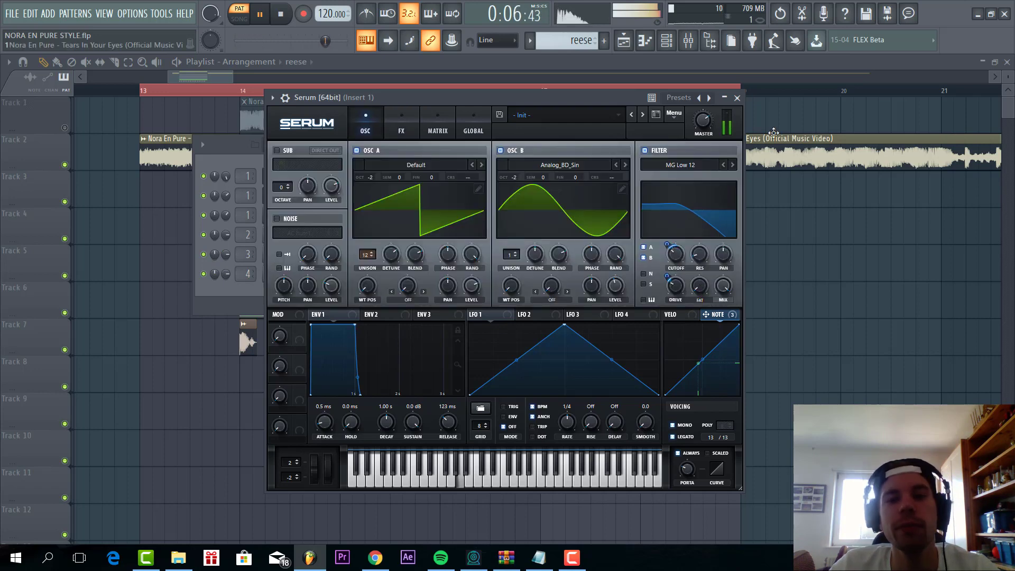
click(773, 330)
double_click(335, 225)
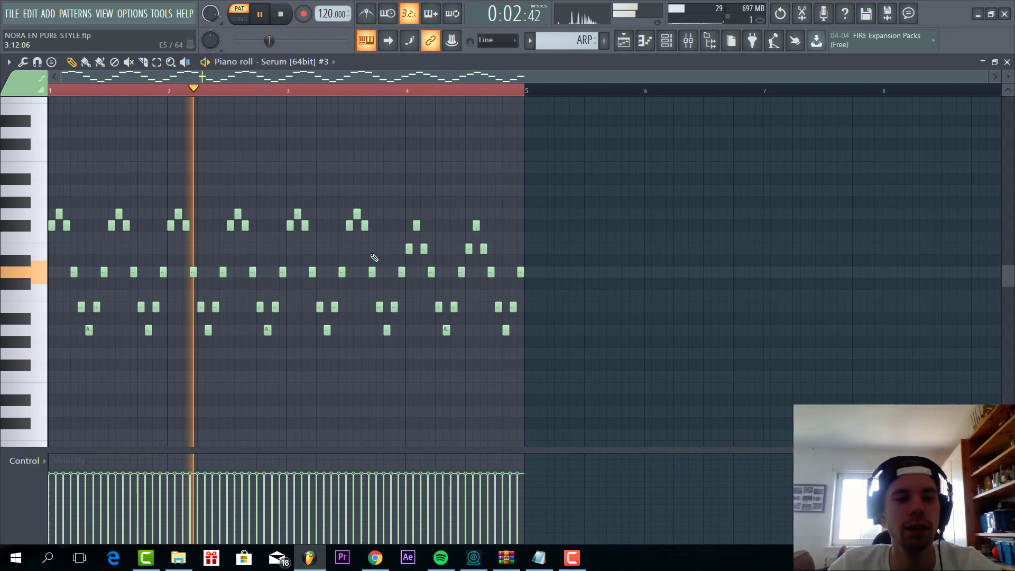
key(Escape)
click(297, 213)
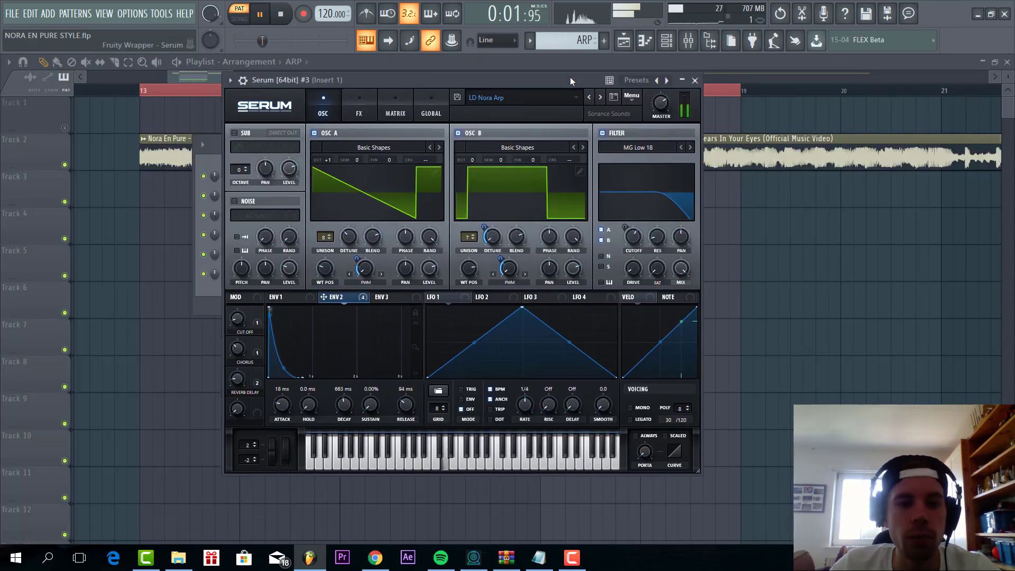
click(622, 121)
click(651, 175)
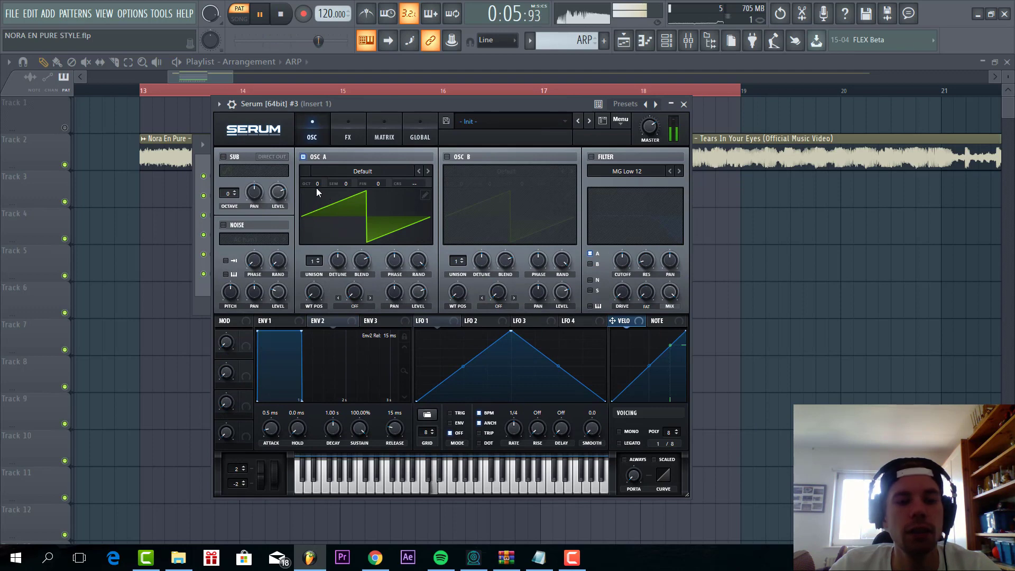
- Set OSC A an octave up with 3 unison voices and a raised PWM warp
drag(316, 188, 317, 182)
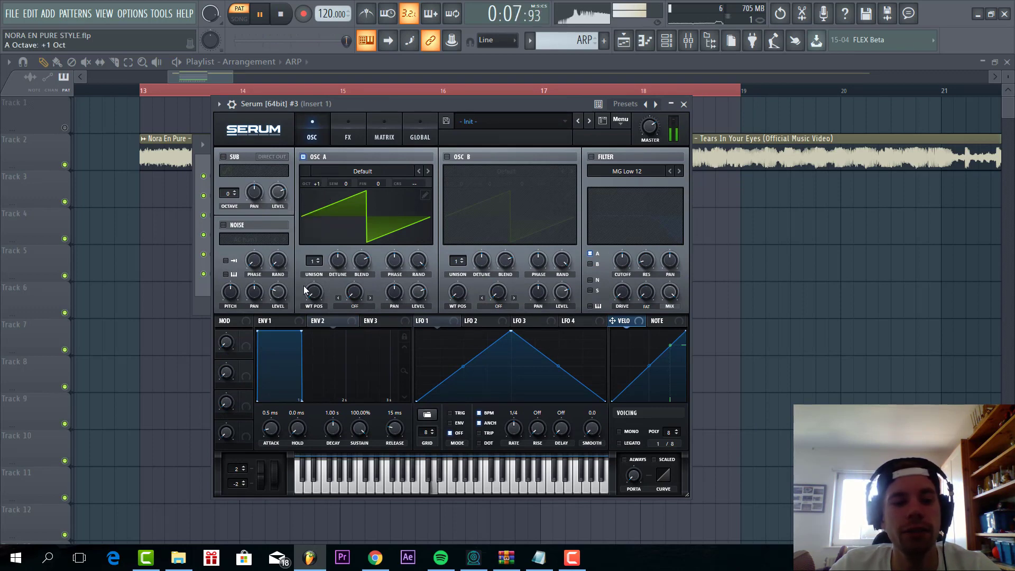
drag(314, 261, 331, 287)
click(352, 305)
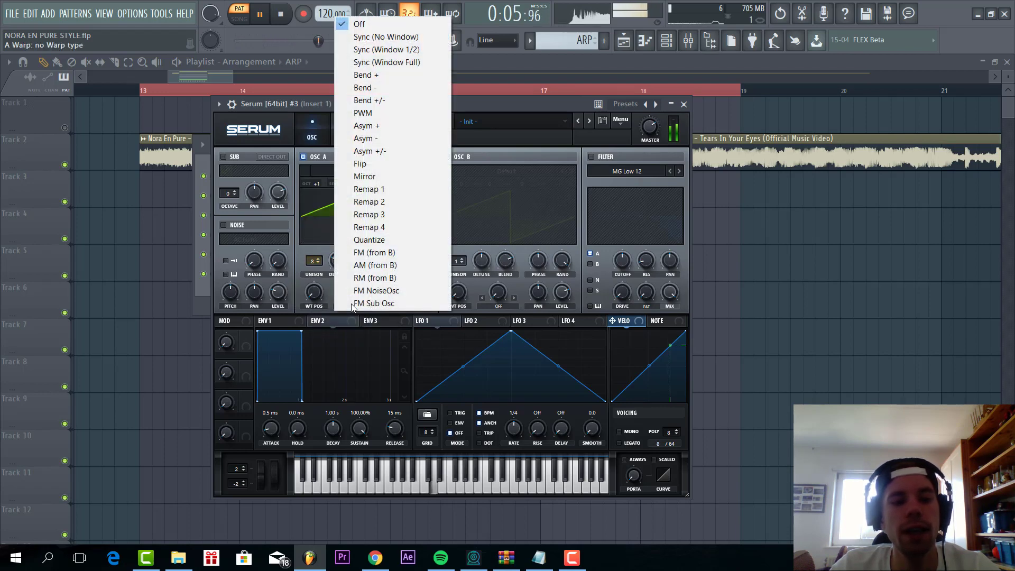
click(363, 112)
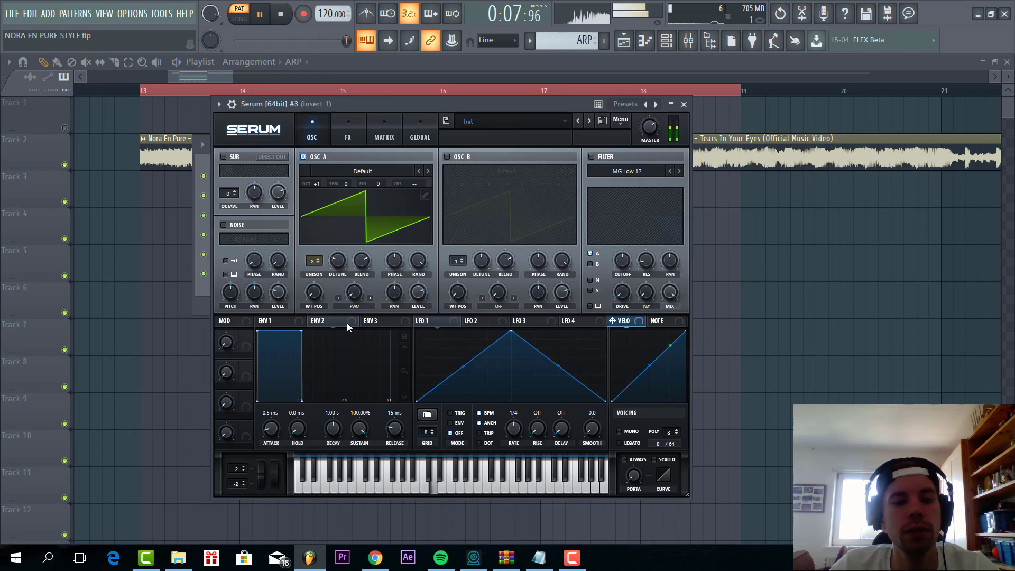
drag(354, 292, 374, 187)
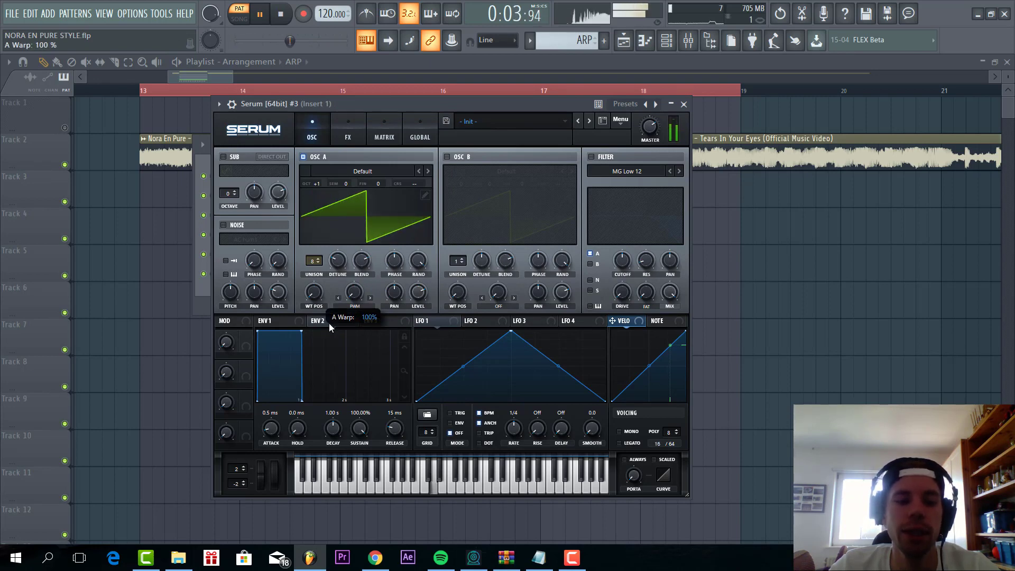
- Give ENV 2 zero sustain and longer release driving OSC A's PWM, and shorten ENV 1 decay to 573 ms
right_click(329, 321)
click(335, 320)
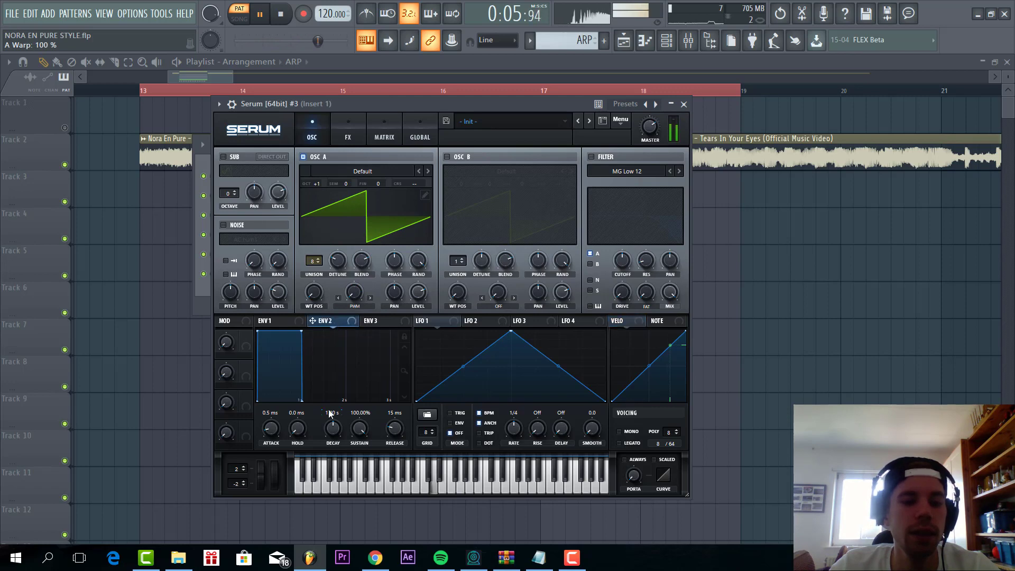
drag(358, 428, 334, 442)
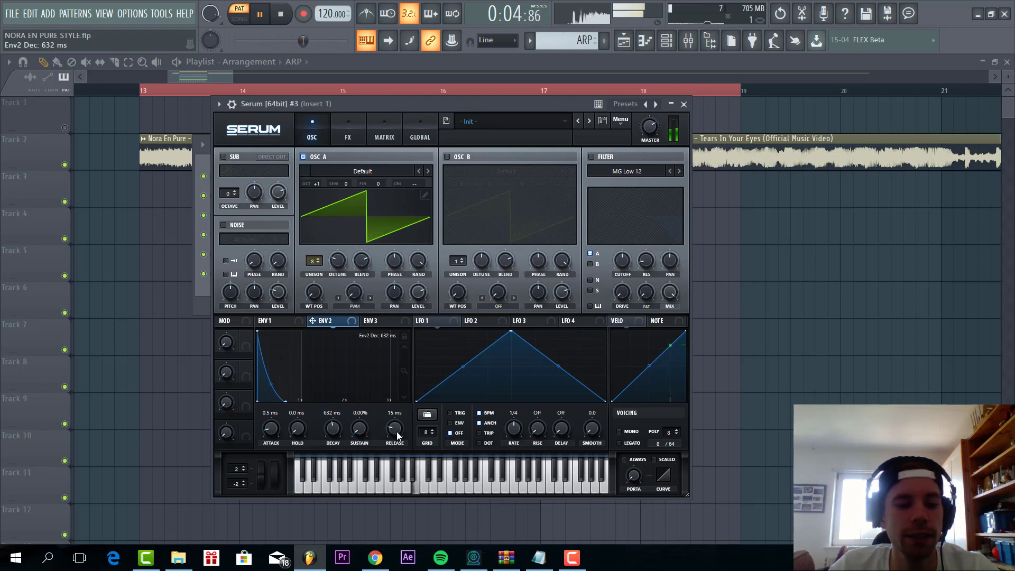
drag(397, 436, 389, 421)
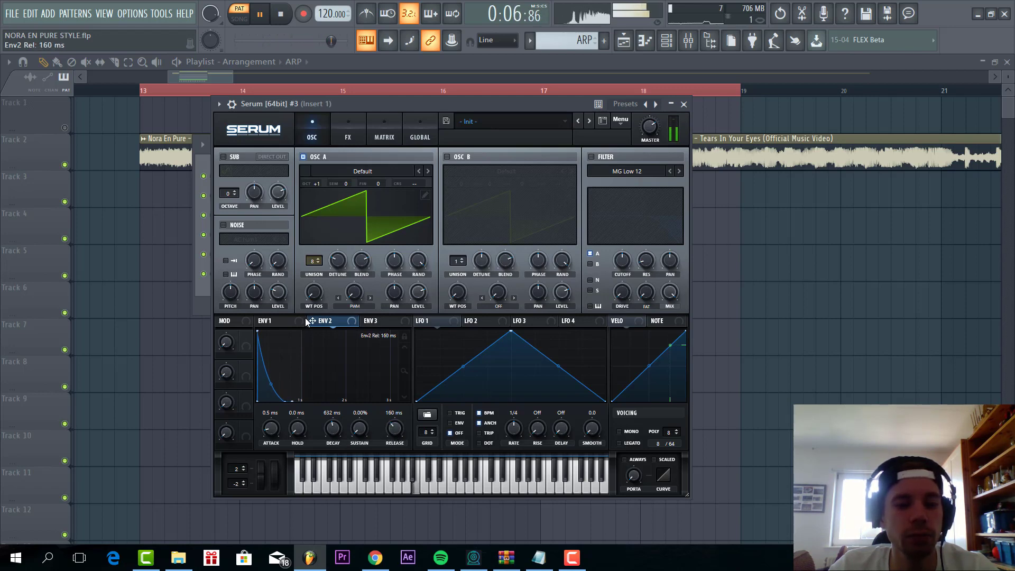
drag(354, 291, 354, 292)
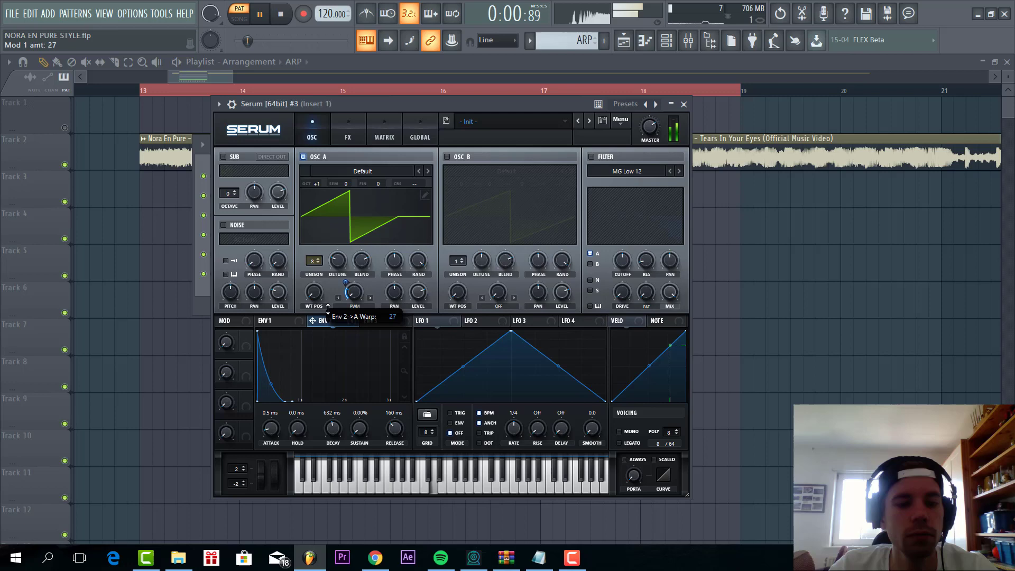
click(300, 320)
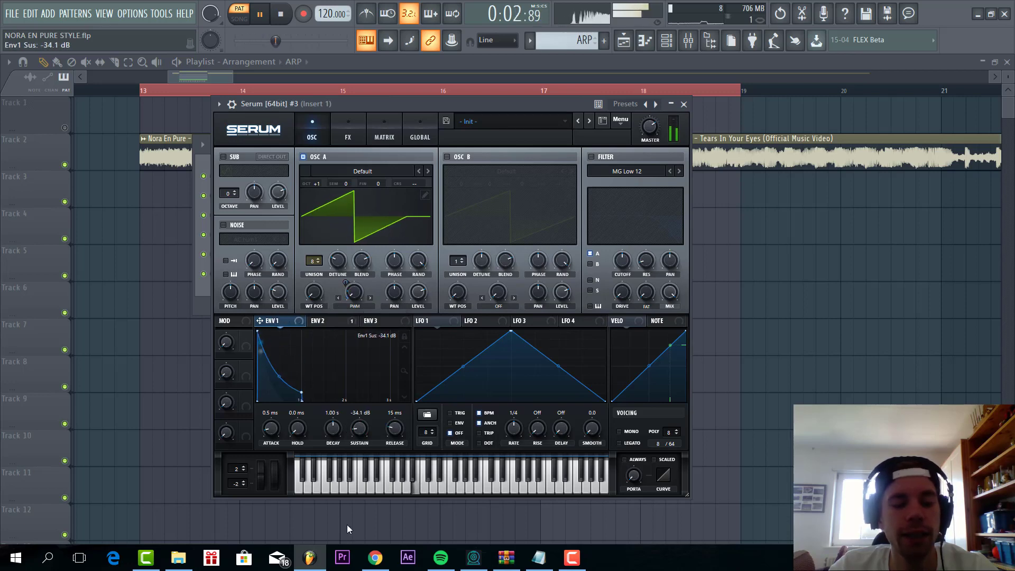
drag(333, 427, 386, 418)
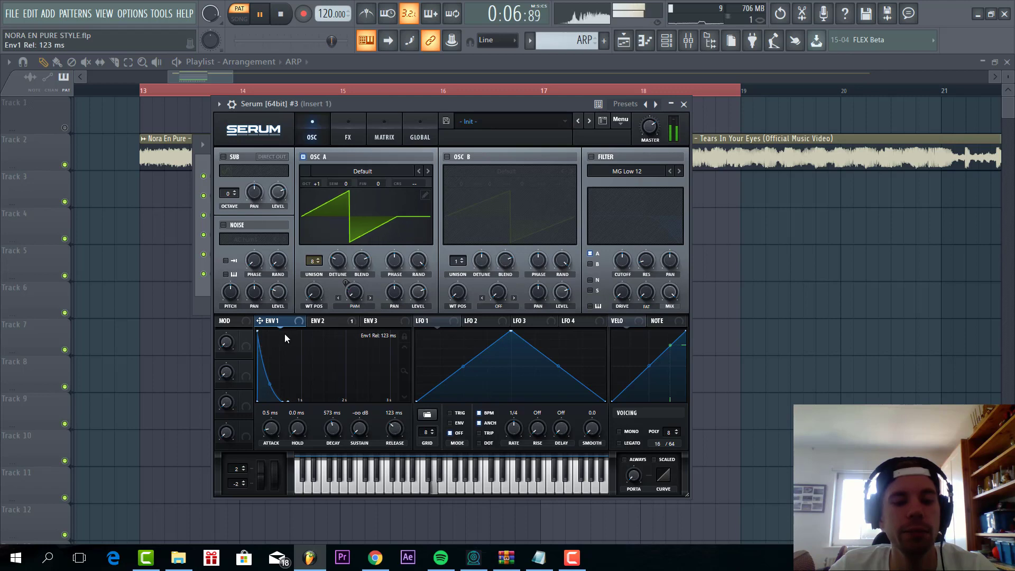
- Enable OSC B with the Basic Shapes wavetable and raise its wavetable position
click(446, 157)
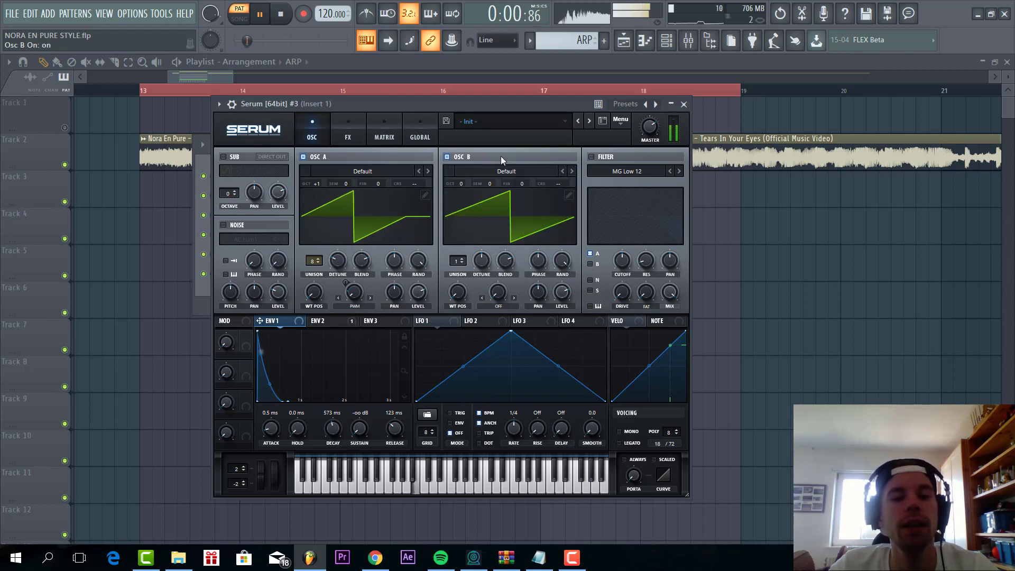
click(526, 169)
mouse_move(549, 185)
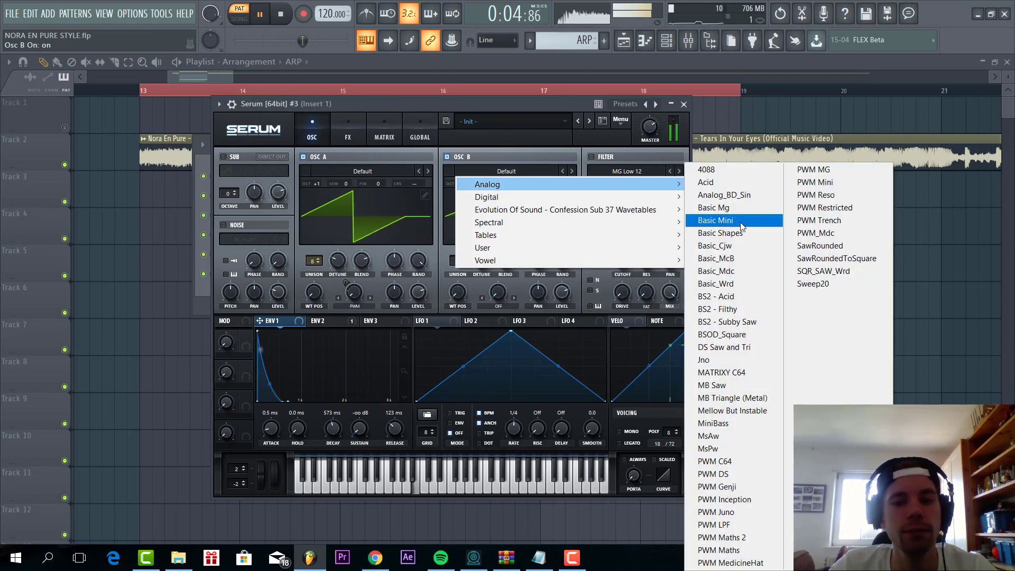
click(740, 233)
drag(485, 295, 395, 334)
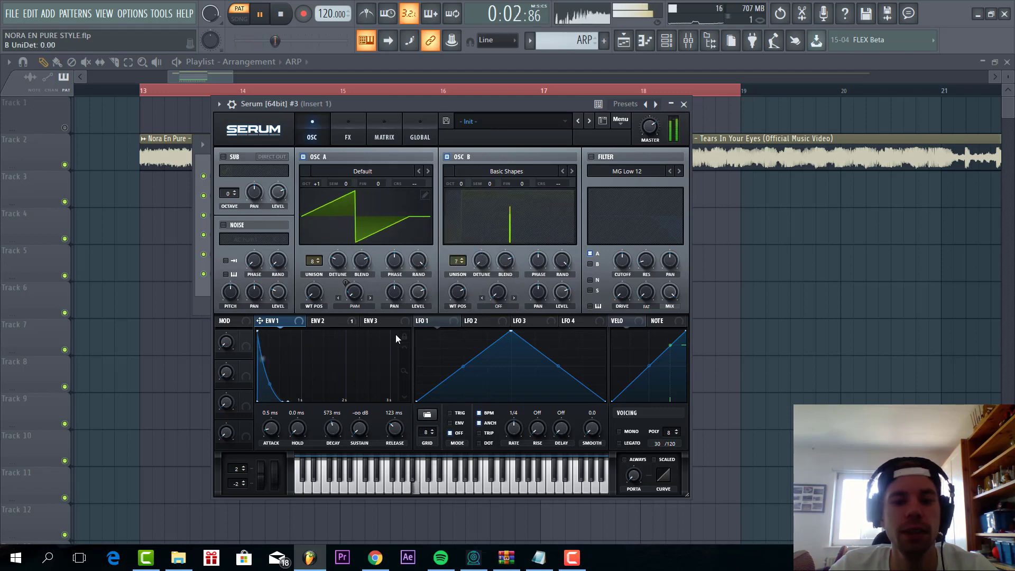
- Route ENV 2 to OSC B's unison detune, set its warp to PWM and modulate that with ENV 2
drag(313, 321, 452, 284)
click(479, 303)
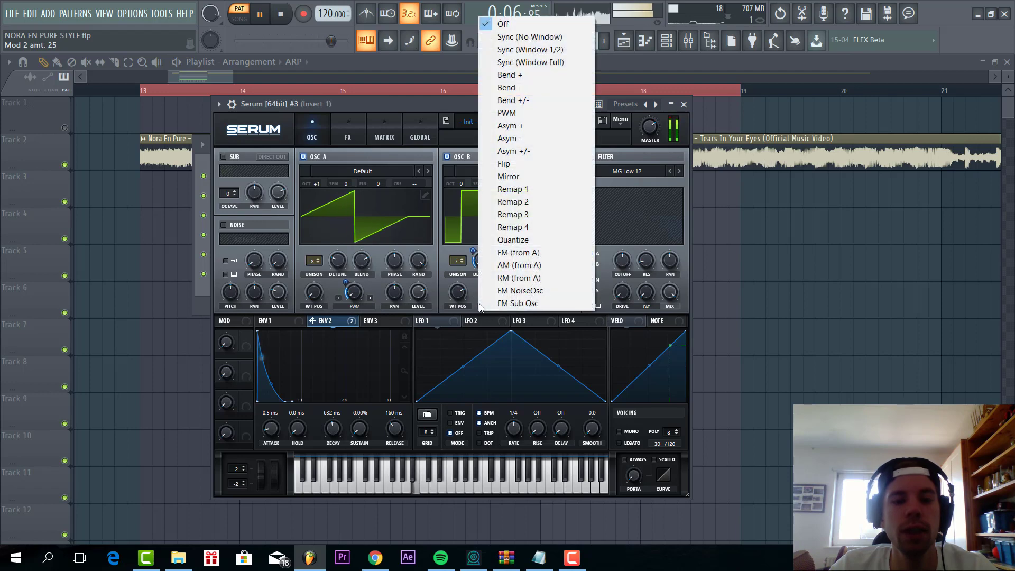
click(509, 114)
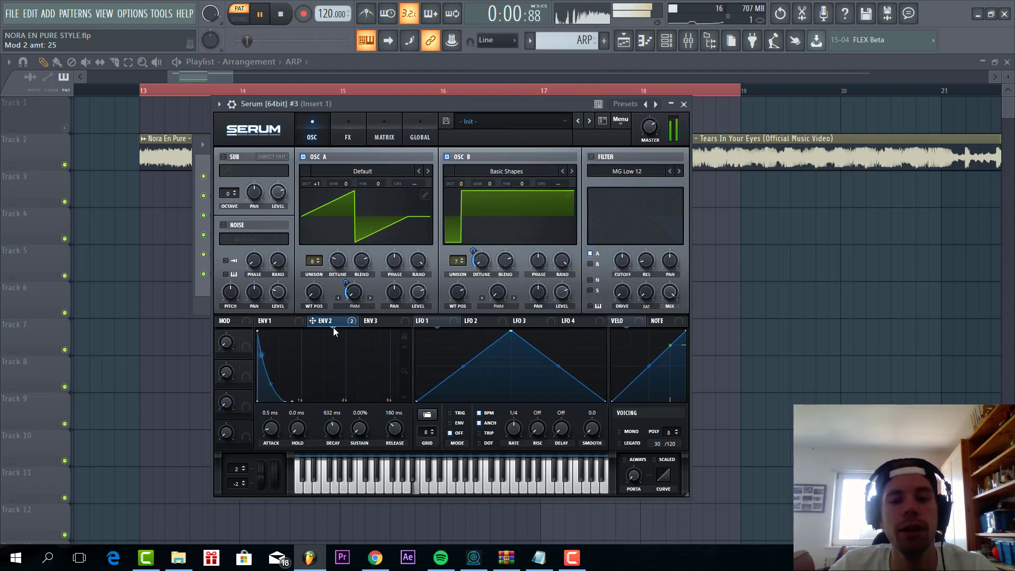
drag(333, 324, 473, 316)
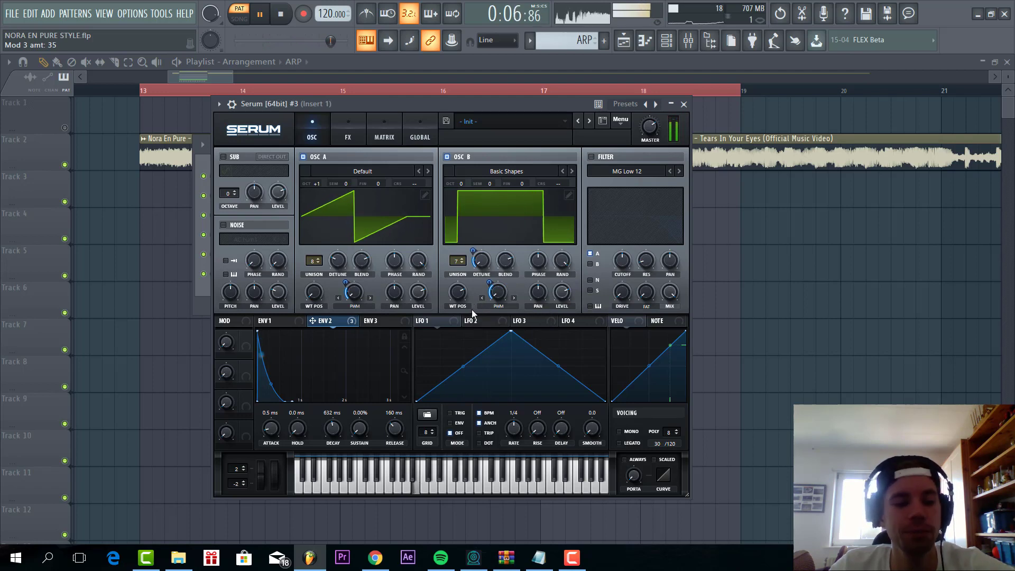
- Enable an MG Low 18 filter on both oscillators, cutoff ~715 Hz modulated by ENV 2, drive ~18%
click(591, 157)
click(680, 171)
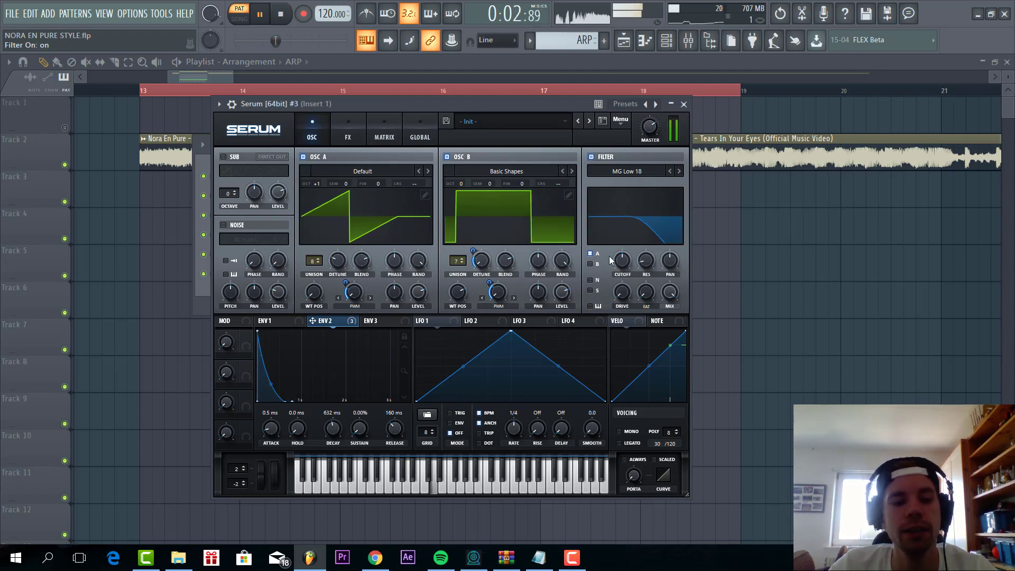
click(590, 263)
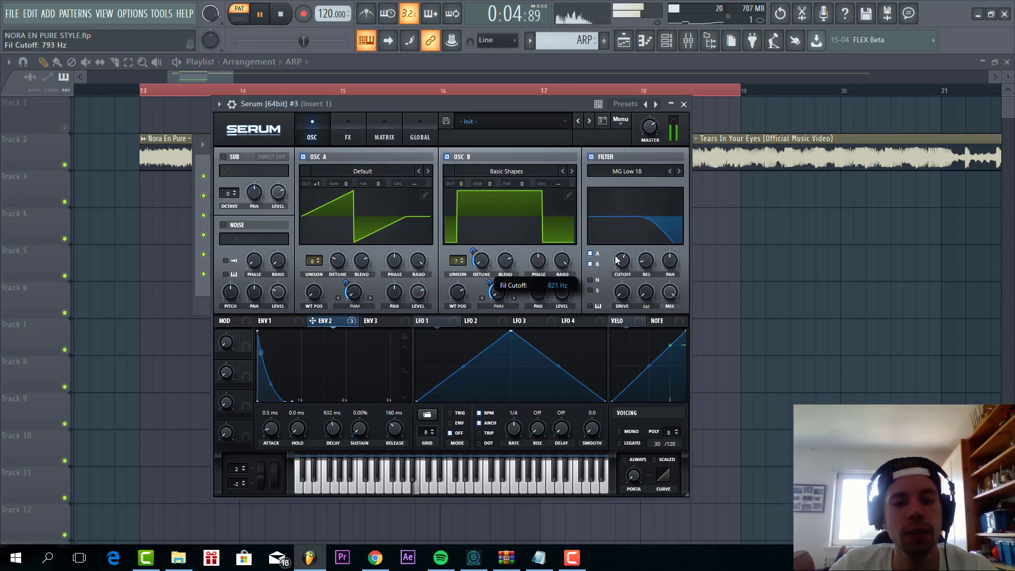
drag(539, 282, 610, 258)
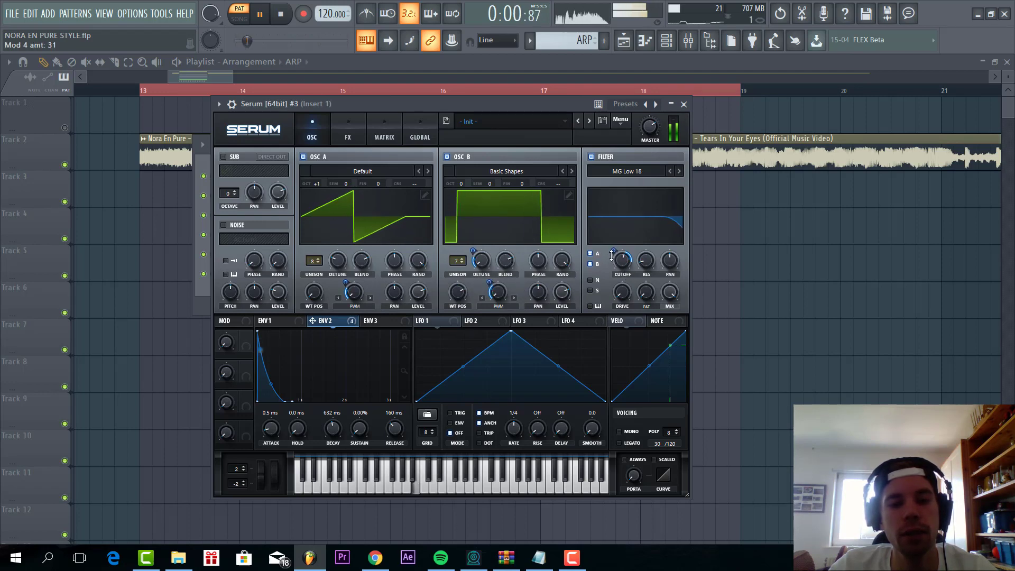
drag(611, 255, 642, 280)
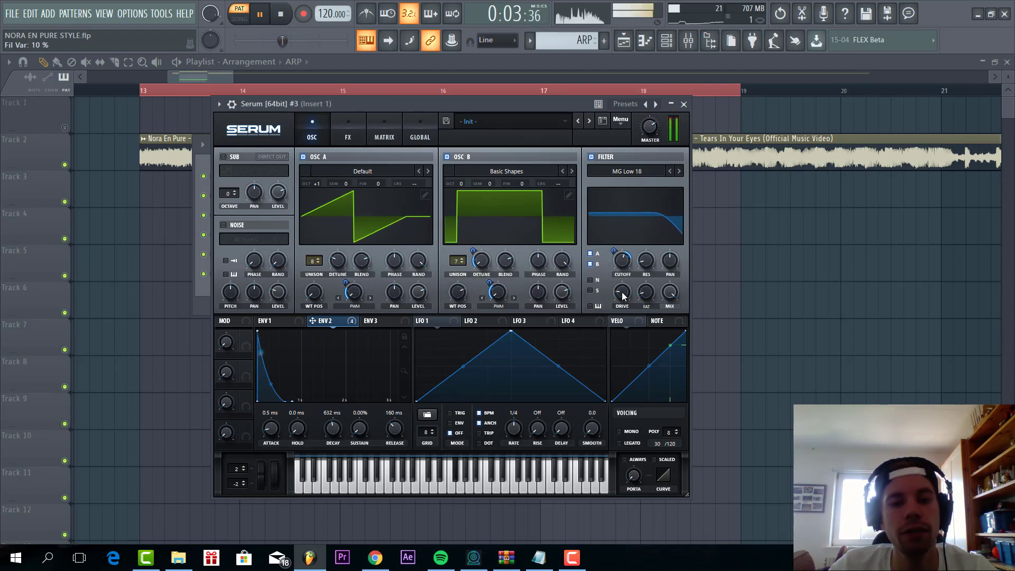
- Enable Chorus at the top of the FX chain with a high-pass filter and about 29% mix
click(348, 137)
click(227, 222)
drag(248, 222, 259, 159)
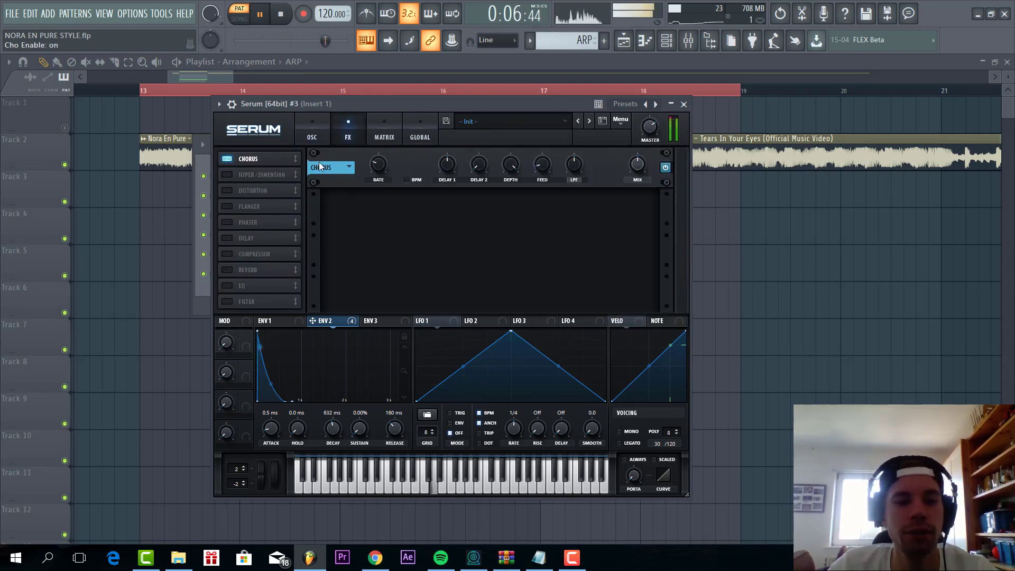
click(631, 167)
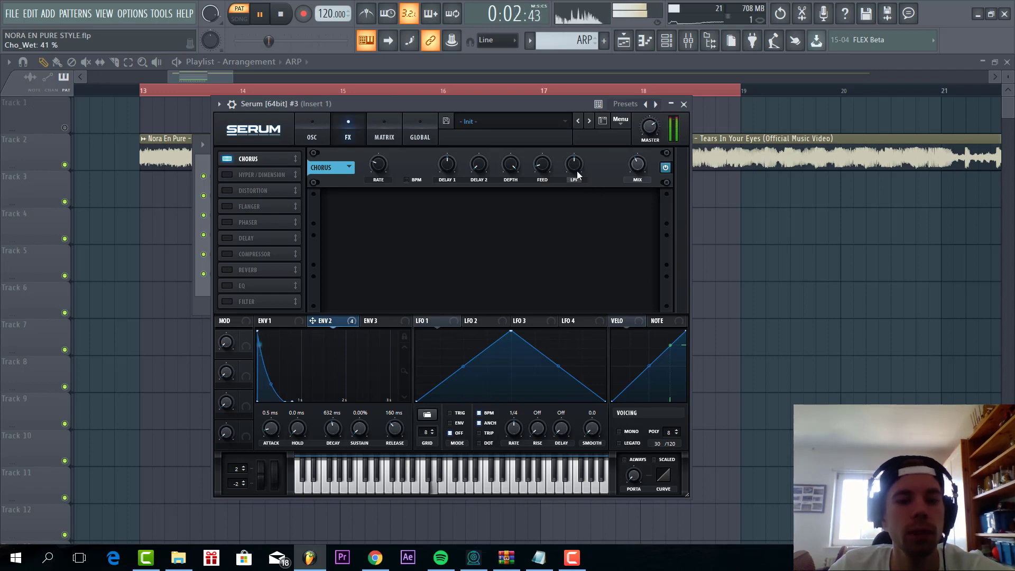
drag(576, 170, 560, 175)
drag(636, 165, 627, 169)
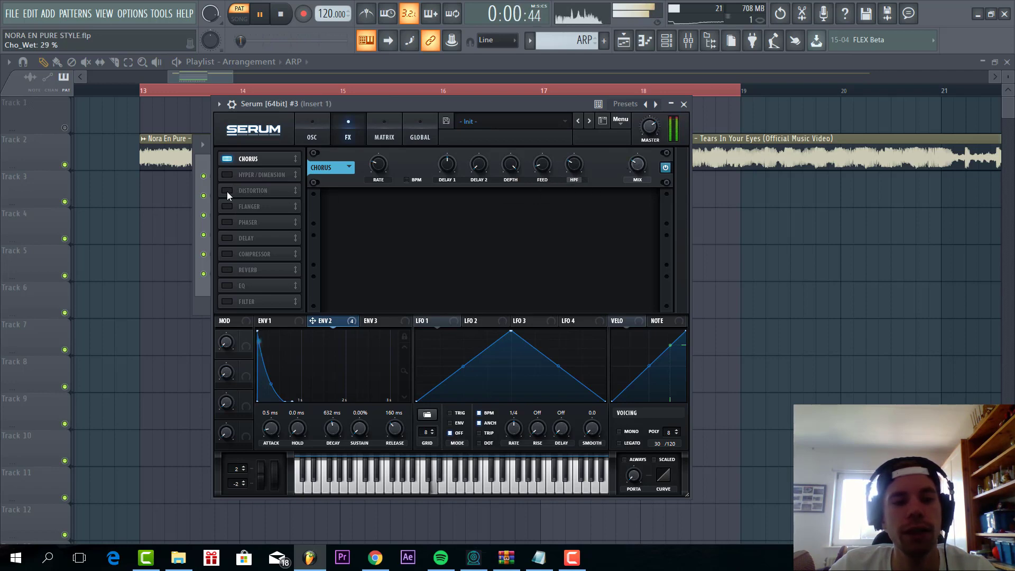
- Add a ping-pong Delay second in the chain: 1/8 right time, 18000 Hz filter, 26% mix
click(228, 238)
drag(259, 244, 271, 185)
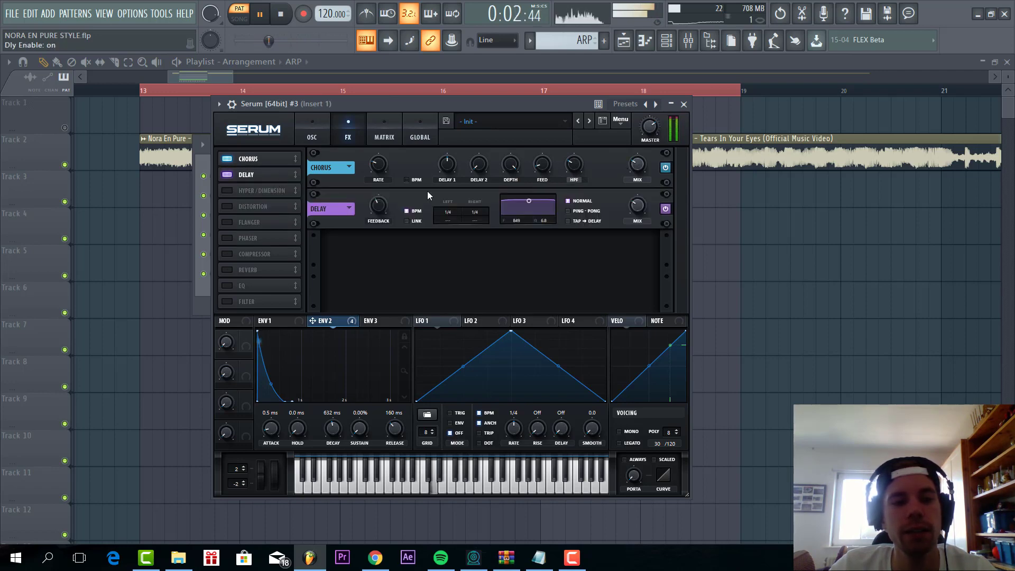
click(567, 211)
drag(530, 200, 555, 216)
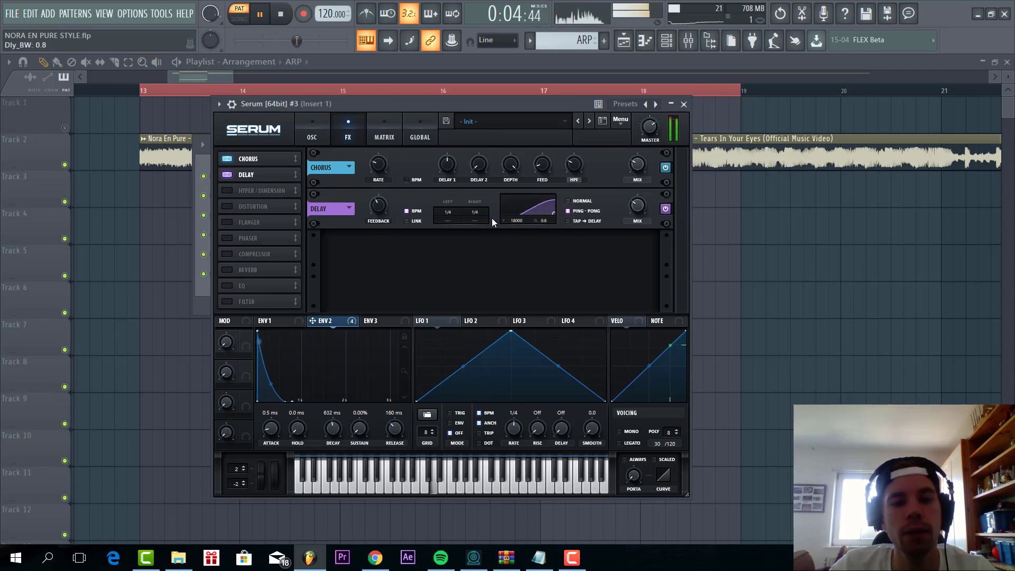
drag(476, 211, 478, 216)
drag(631, 209, 631, 214)
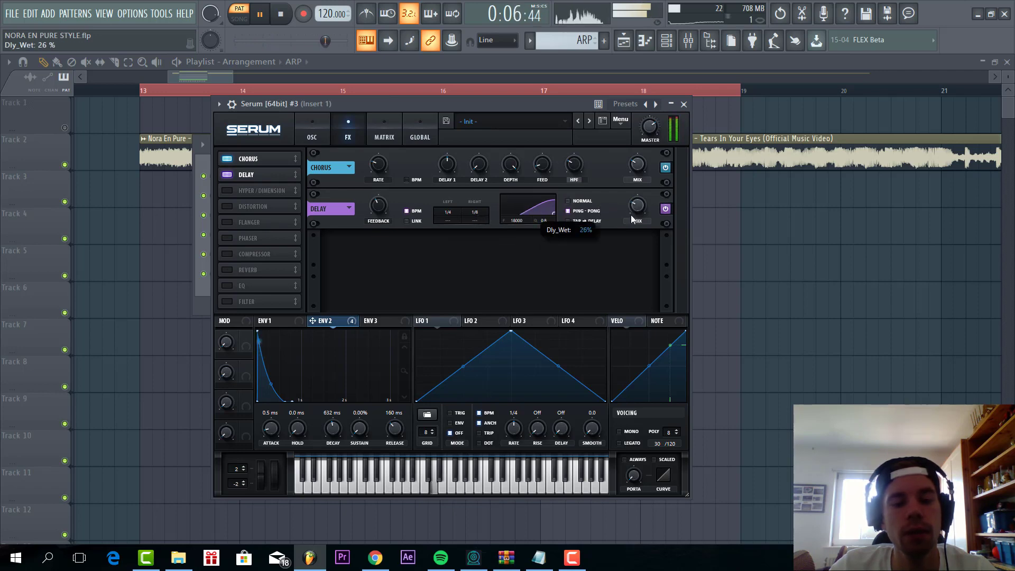
- Enable Reverb with about 23% low cut, slightly lower mix and 3.8 s decay
click(226, 269)
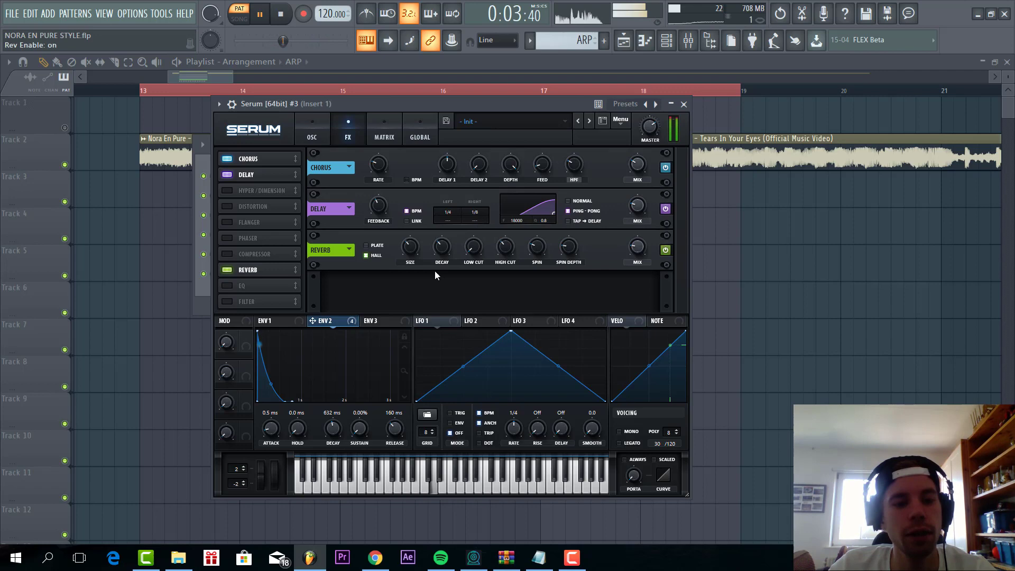
mouse_move(468, 248)
mouse_down()
mouse_move(454, 229)
mouse_move(469, 241)
mouse_up()
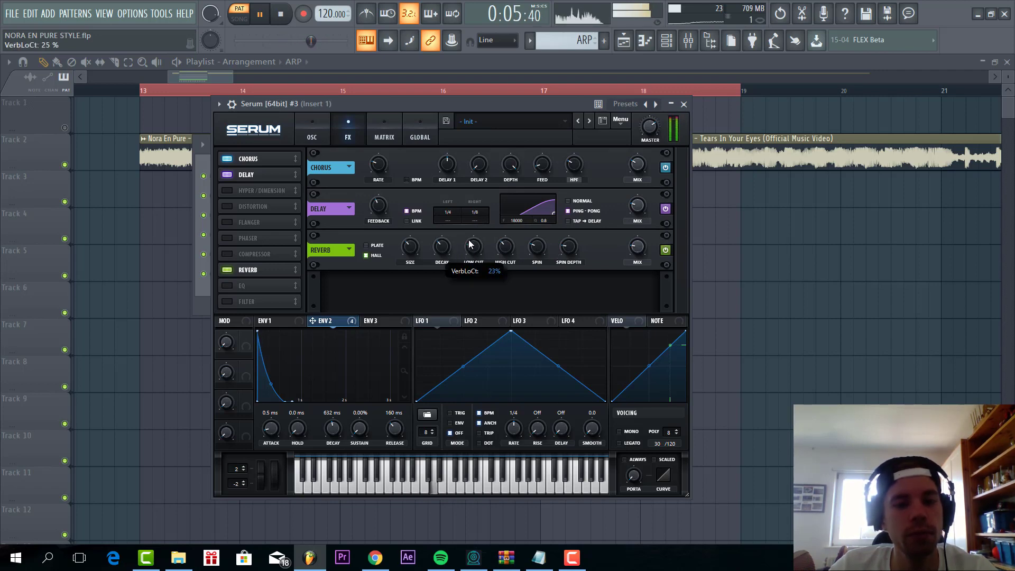
drag(636, 247, 636, 252)
drag(437, 250, 432, 298)
- Enable the EQ with a low cut on the left band and reduced high-band gain, then return to the oscillator page
click(228, 285)
click(459, 301)
drag(404, 290, 397, 298)
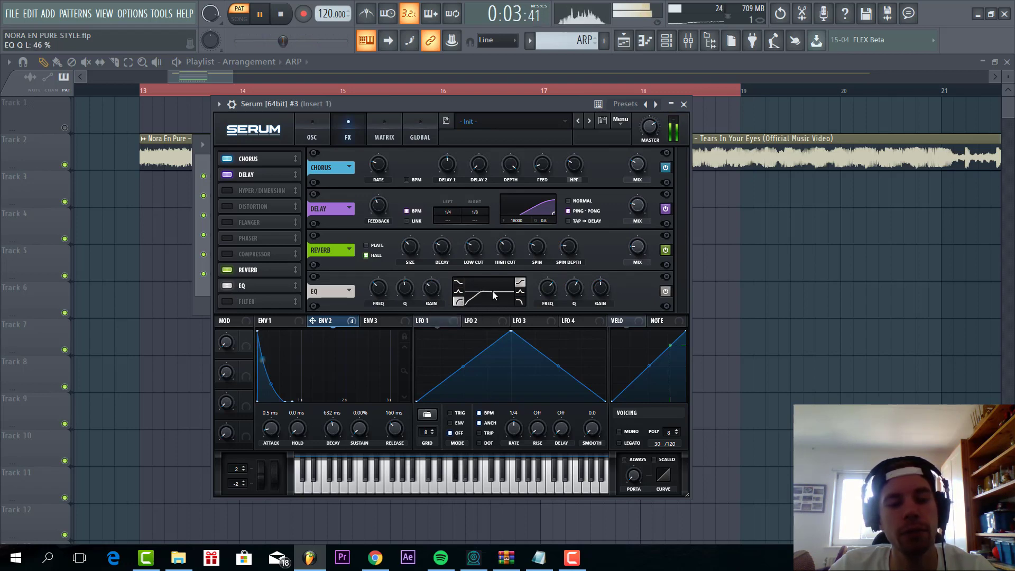
mouse_move(600, 288)
mouse_down()
mouse_move(592, 311)
mouse_move(599, 288)
mouse_up()
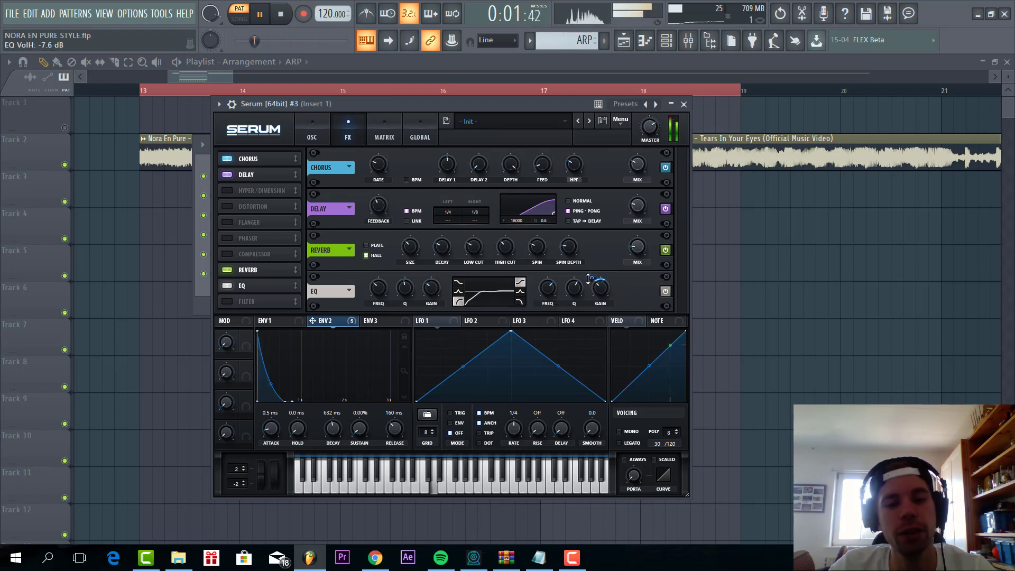
click(315, 128)
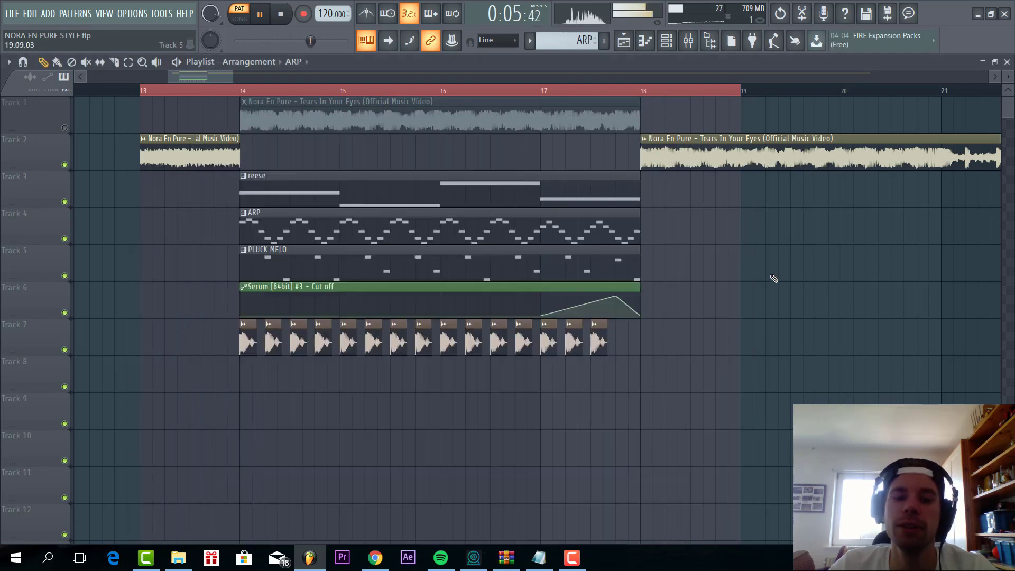
- Open the pluck melody's Serum synth with the PL Nora preset and inspect ENV 2 and the cutoff modulation
double_click(314, 266)
key(Escape)
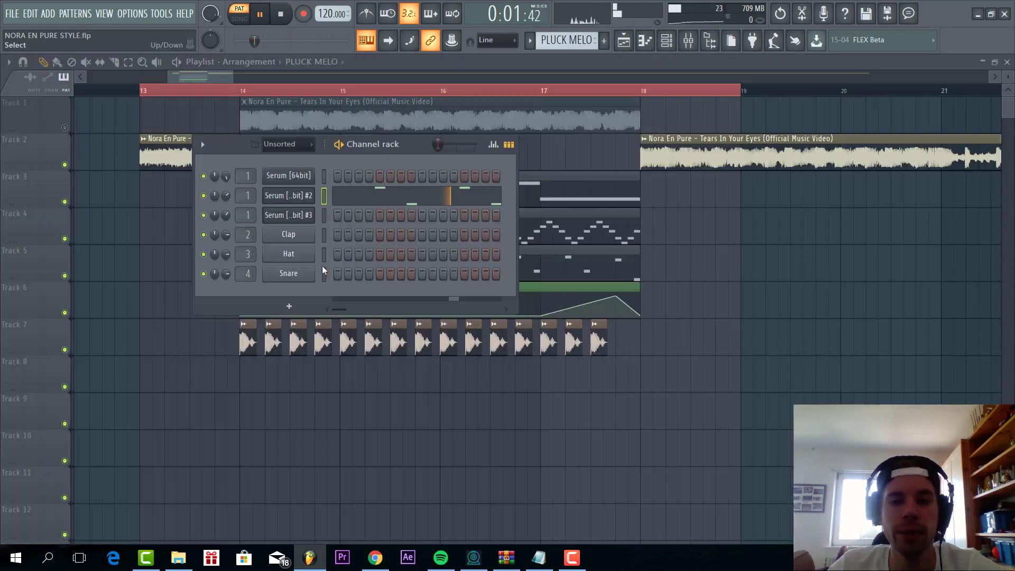
click(285, 195)
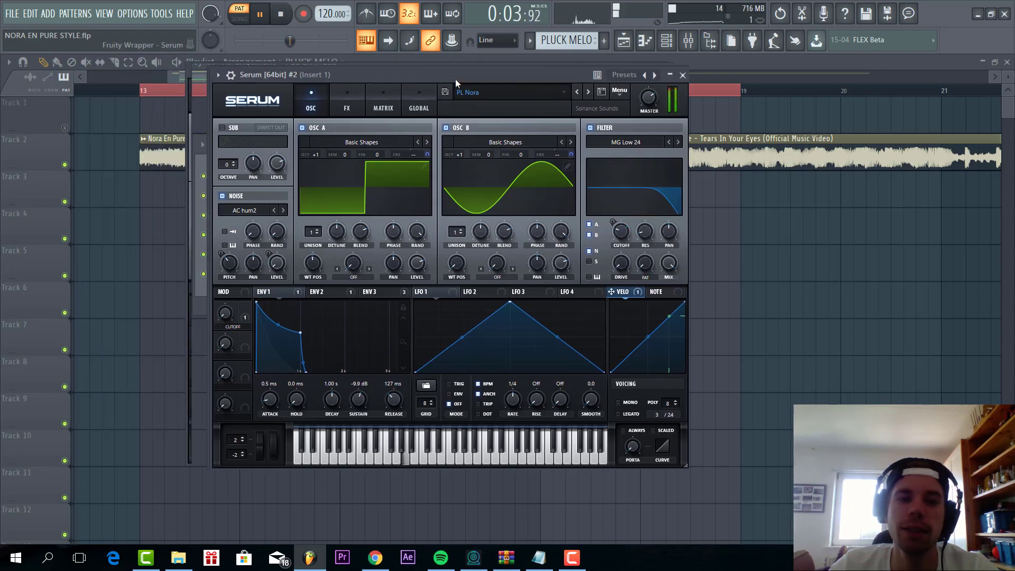
drag(455, 78, 470, 87)
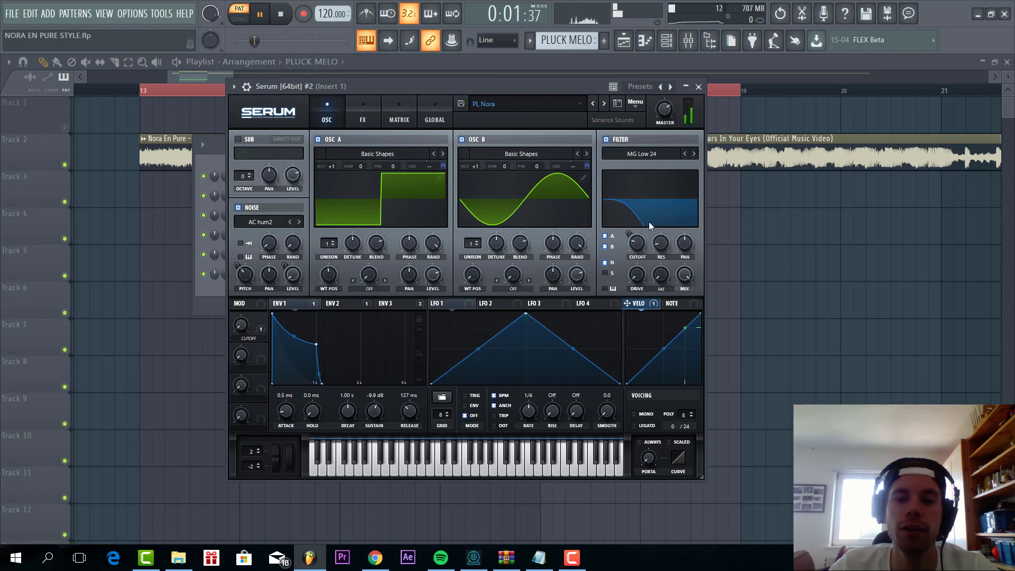
click(339, 304)
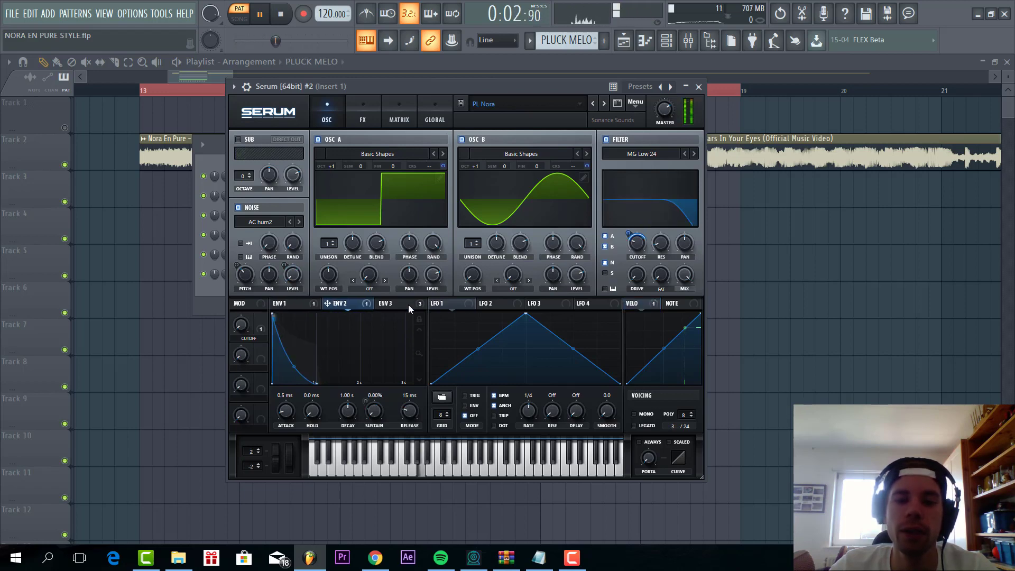
right_click(638, 252)
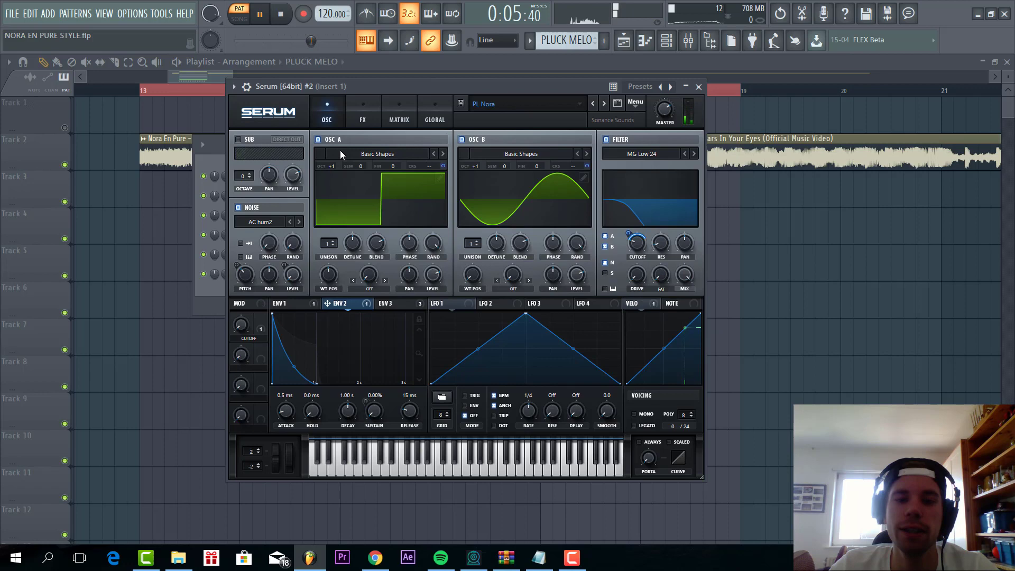
- Switch on the Dimension effect in the pluck synth's FX page
click(378, 103)
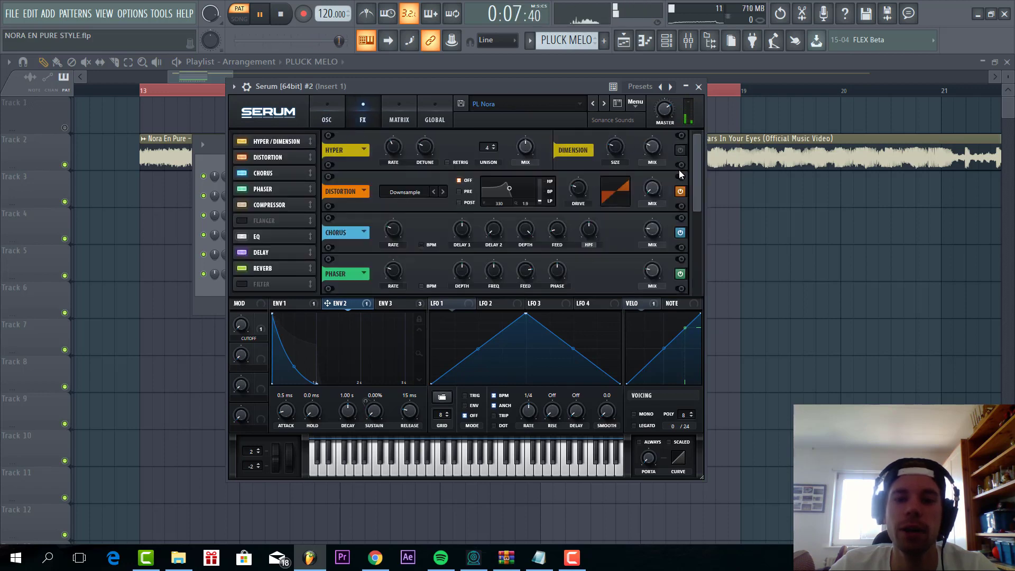
click(680, 151)
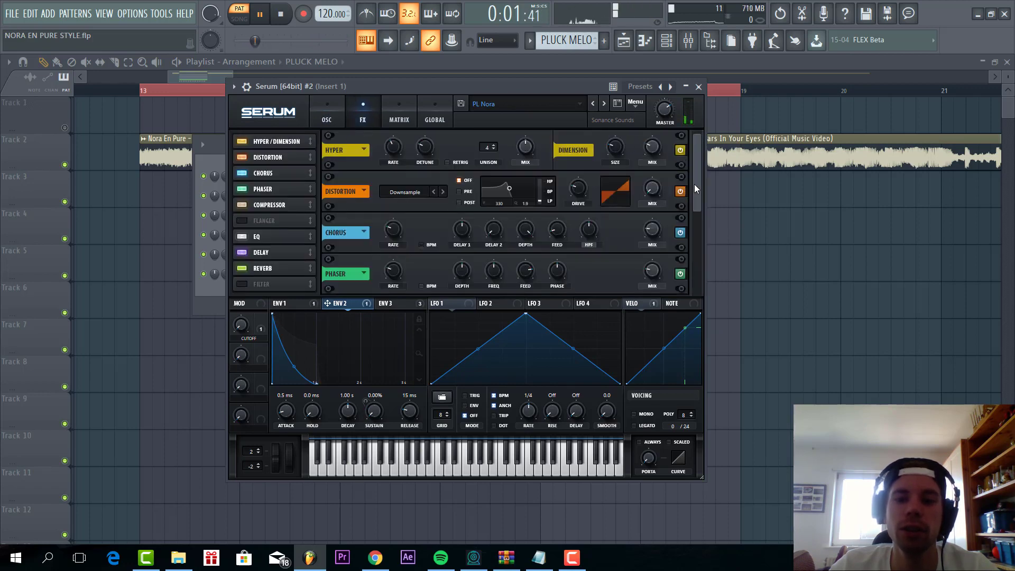
drag(695, 185, 700, 243)
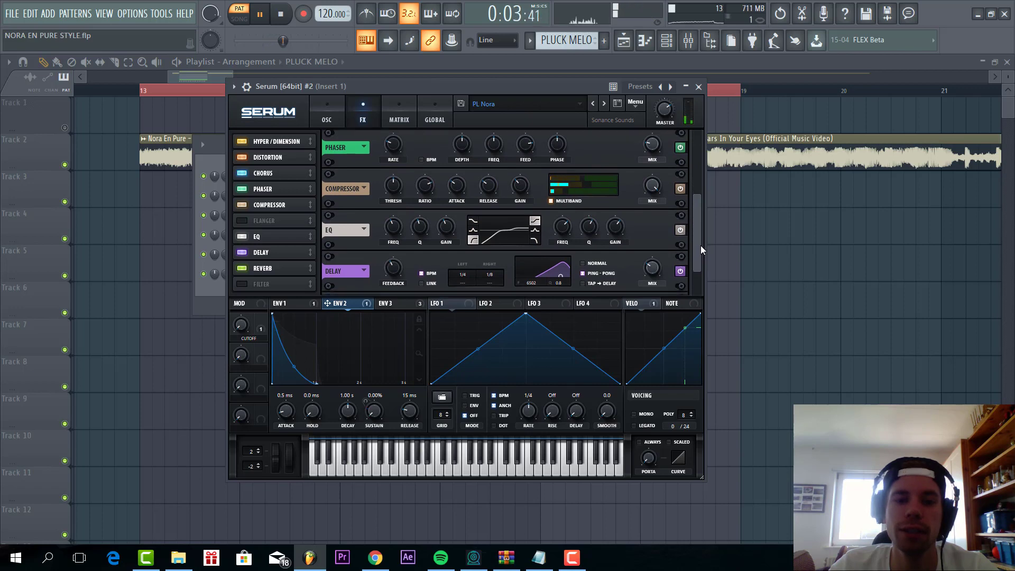
scroll(688, 266, down, 2)
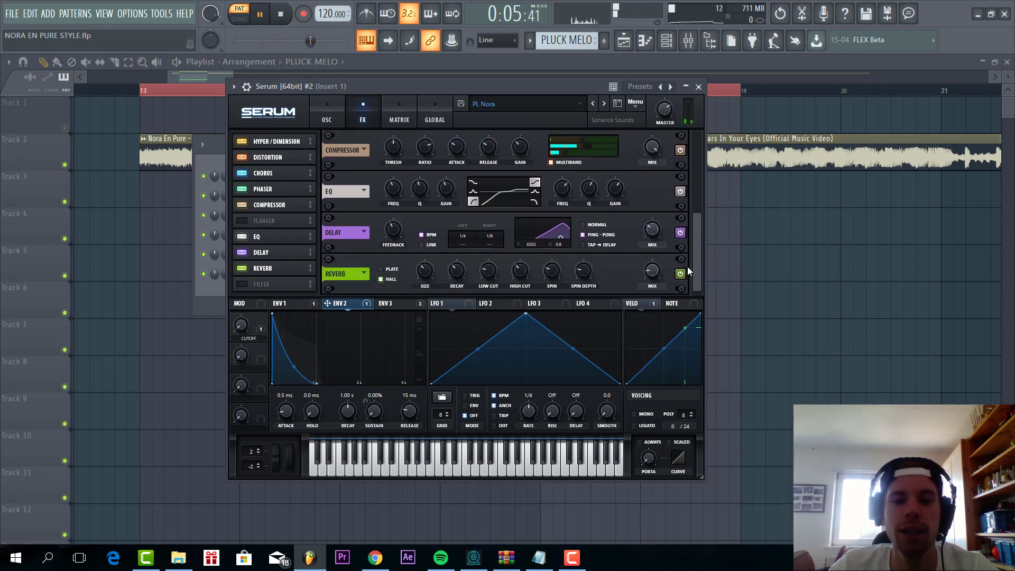
drag(411, 84, 468, 157)
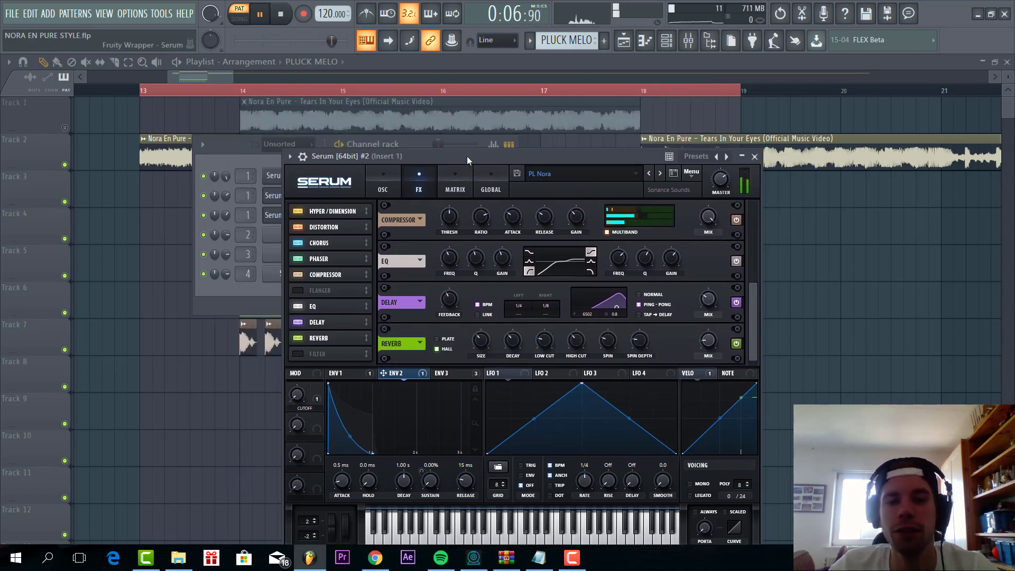
- Play the reese, ARP and PLUCK MELO drop in song mode from bar 13, then stop
right_click(833, 305)
click(177, 91)
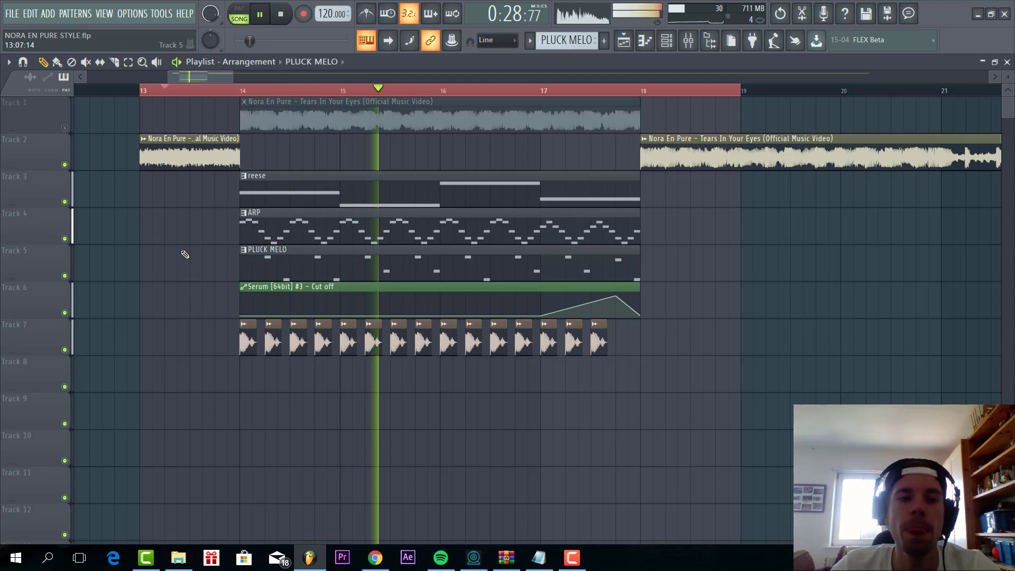
key(space)
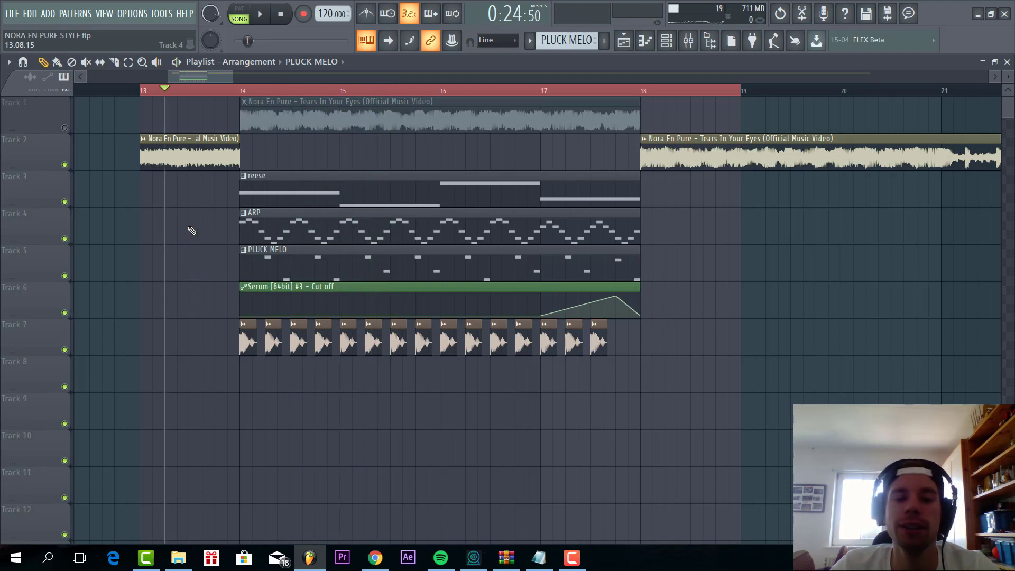